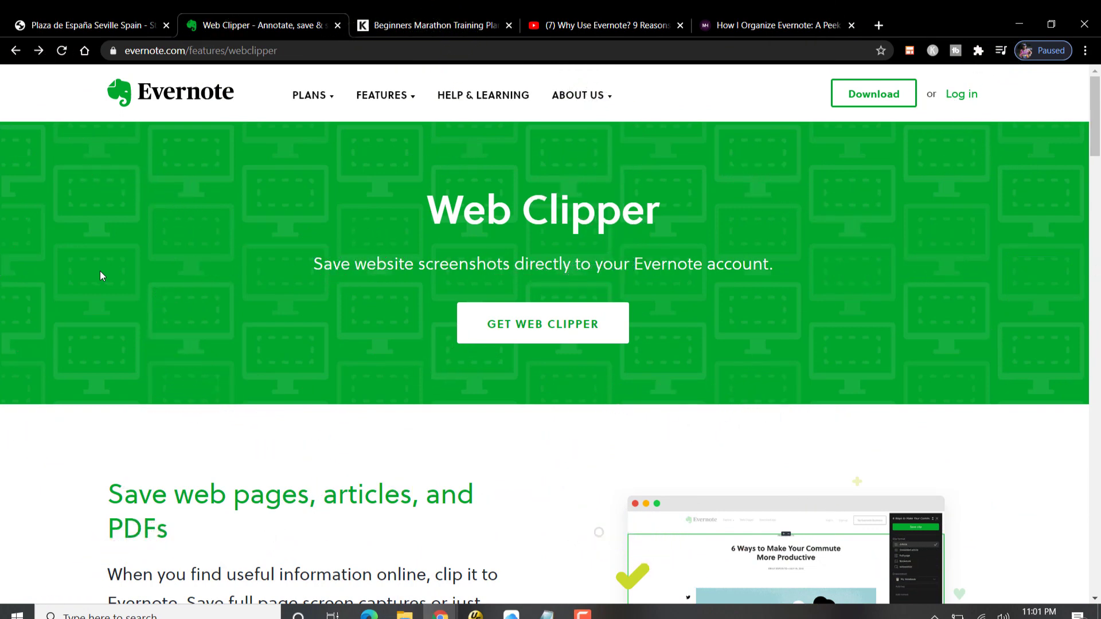
Install Evernote Web Clipper from its Chrome Web Store listing with Add to Chrome.
left_click(553, 323)
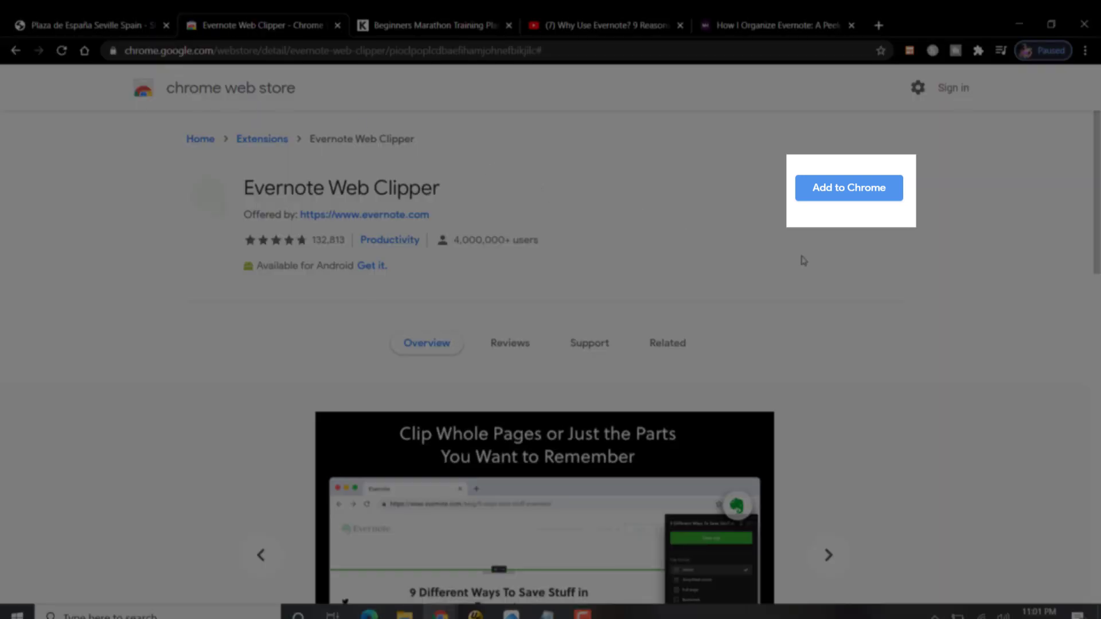
left_click(839, 194)
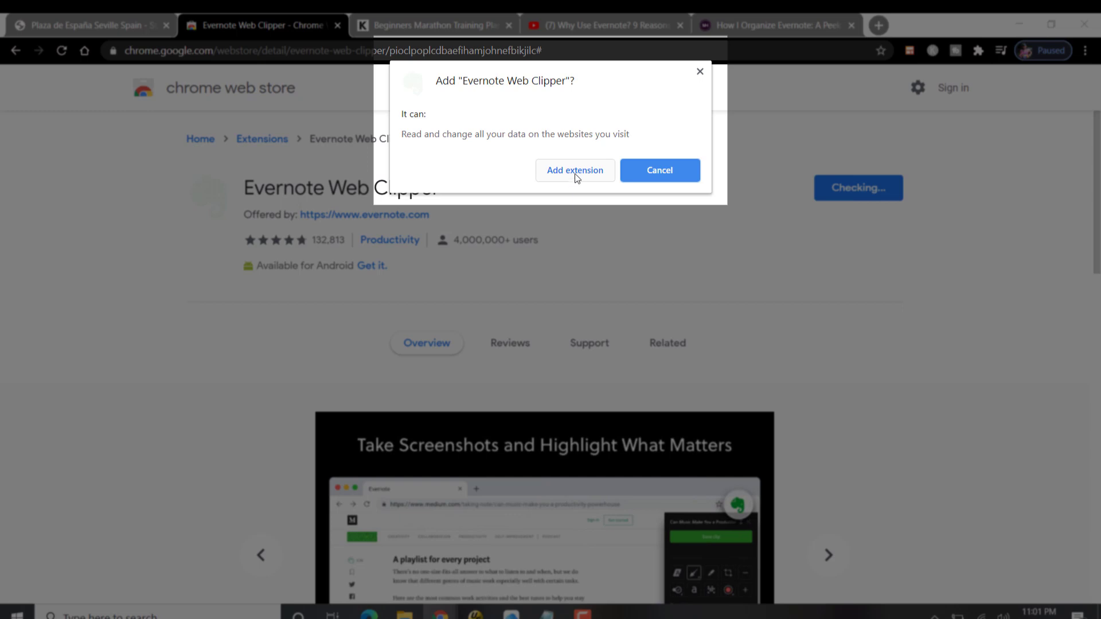
left_click(583, 171)
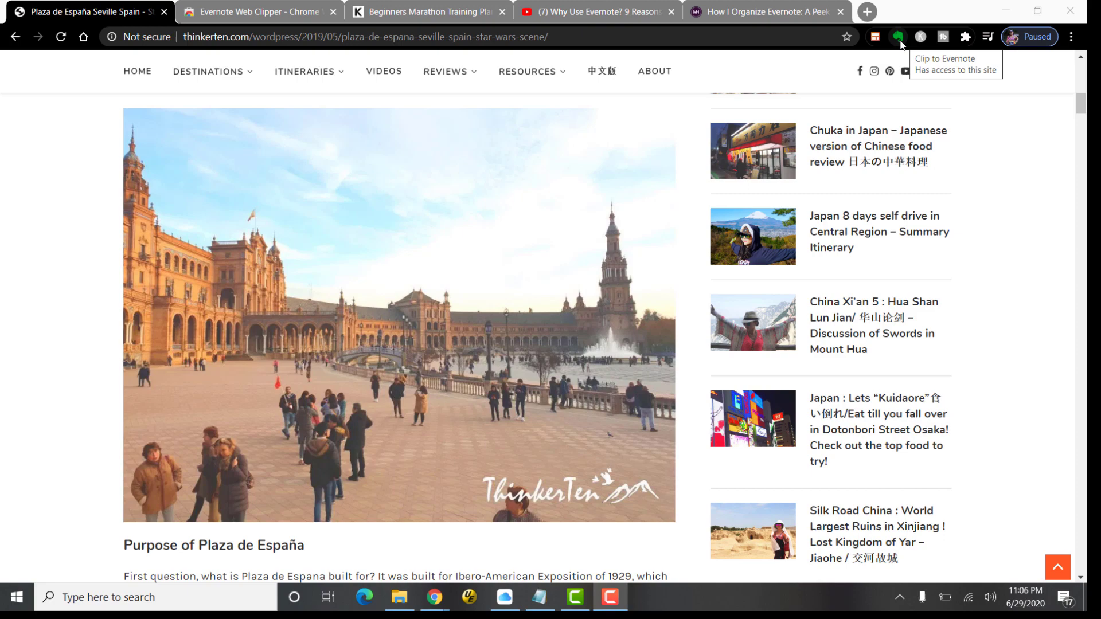
Clip a screenshot of the Plaza de España photo by selecting it as a rectangle.
left_click(899, 39)
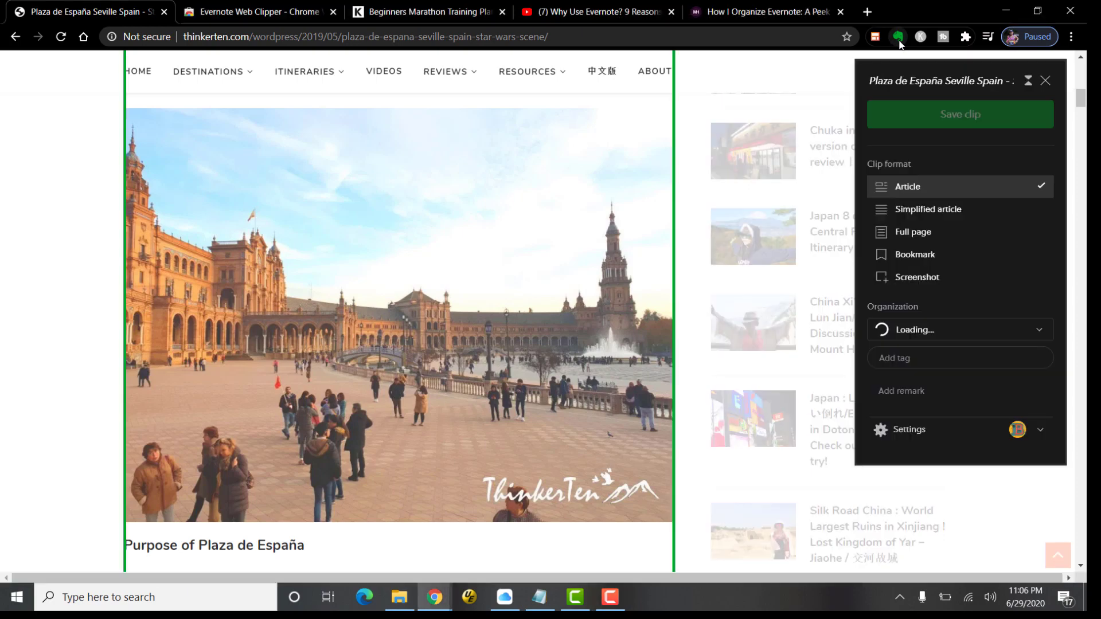
left_click(951, 284)
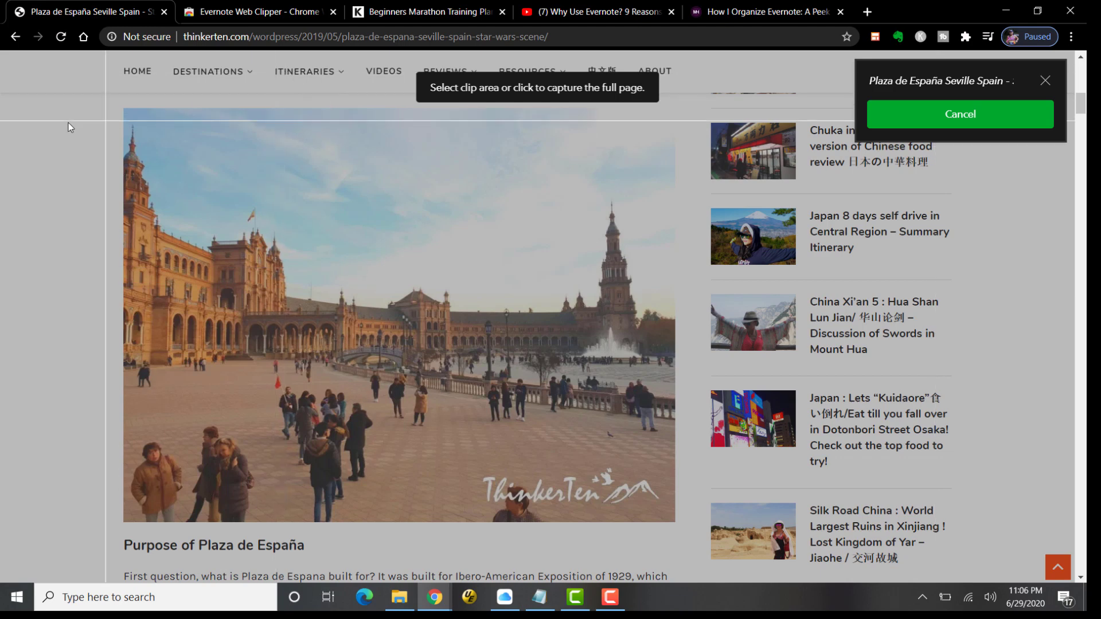
left_click_drag(121, 106, 690, 528)
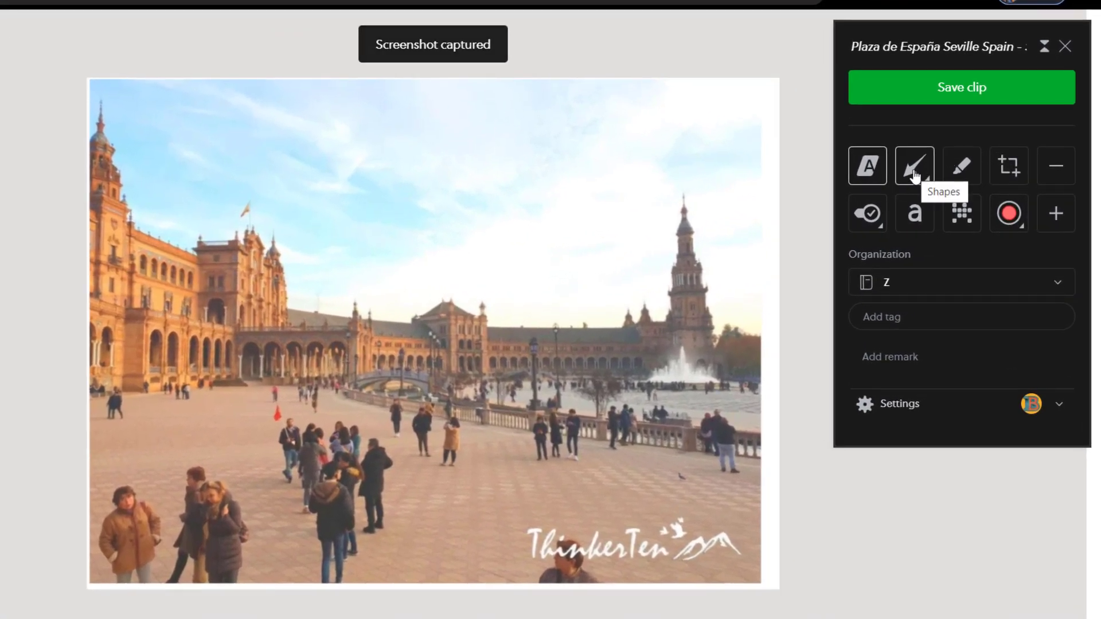
Draw an arrow toward the people and highlight the ThinkerTen watermark in yellow.
left_click(924, 181)
left_click_drag(298, 257, 206, 452)
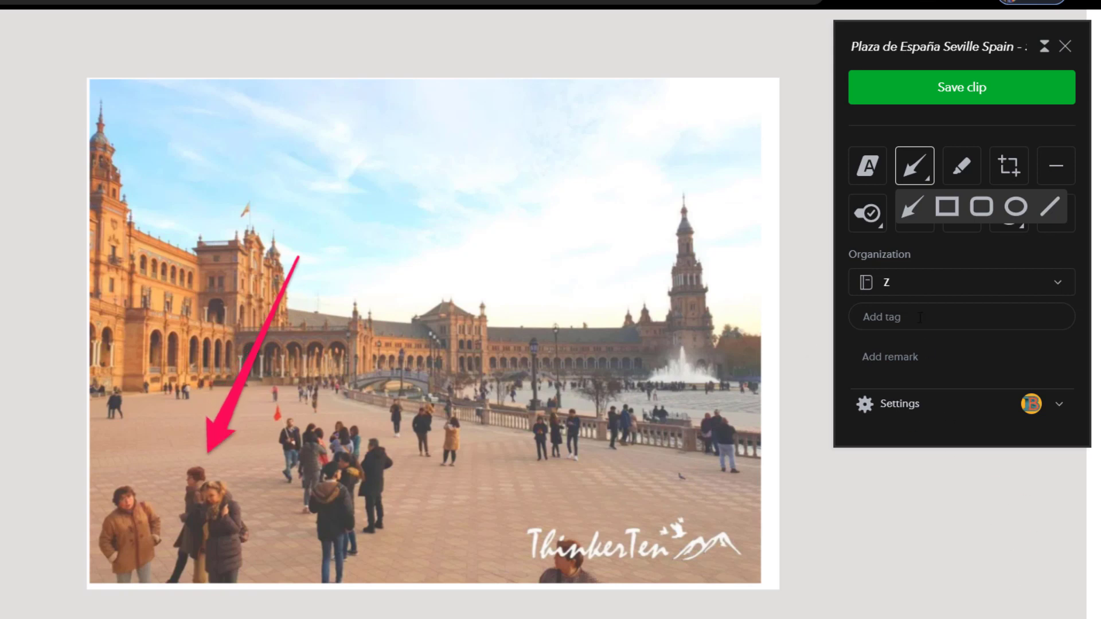
left_click(877, 180)
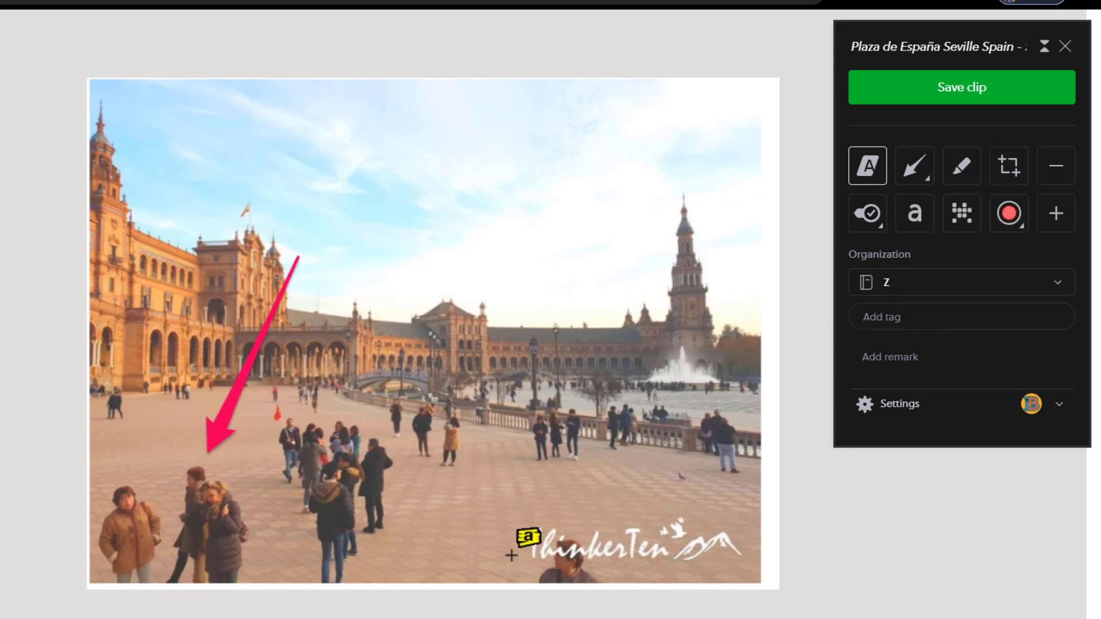
left_click_drag(529, 552, 742, 548)
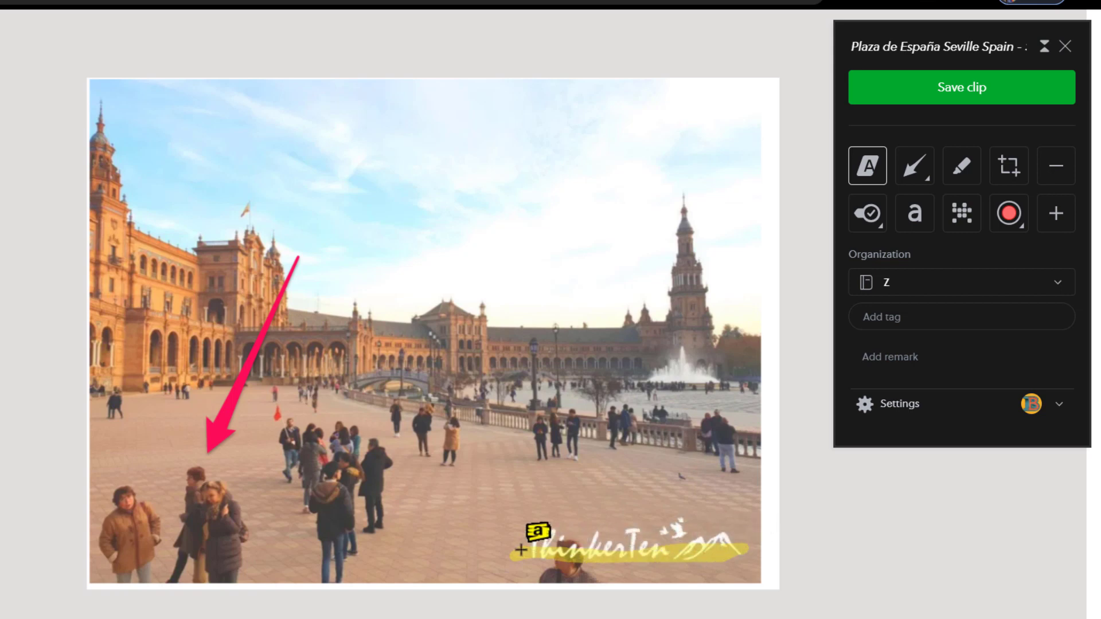
Circle the ThinkerTen watermark with the pink marker and begin cropping the screenshot.
left_click(968, 169)
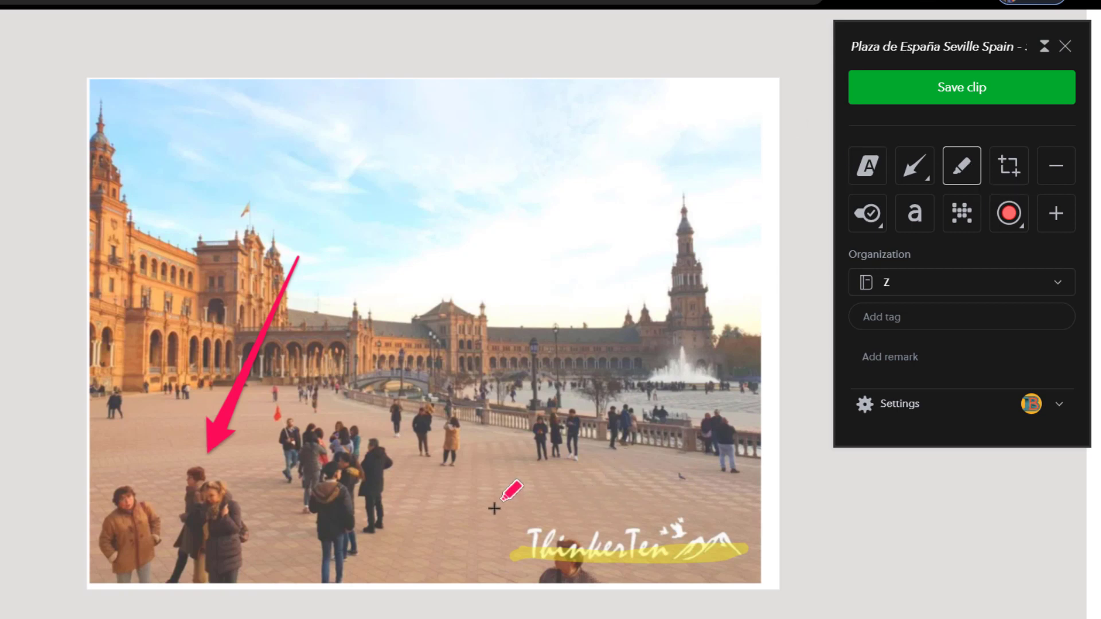
mouse_move(684, 504)
left_mouse_down()
mouse_move(639, 496)
mouse_move(502, 518)
mouse_move(499, 560)
mouse_move(635, 568)
mouse_move(734, 554)
mouse_move(675, 507)
left_mouse_up()
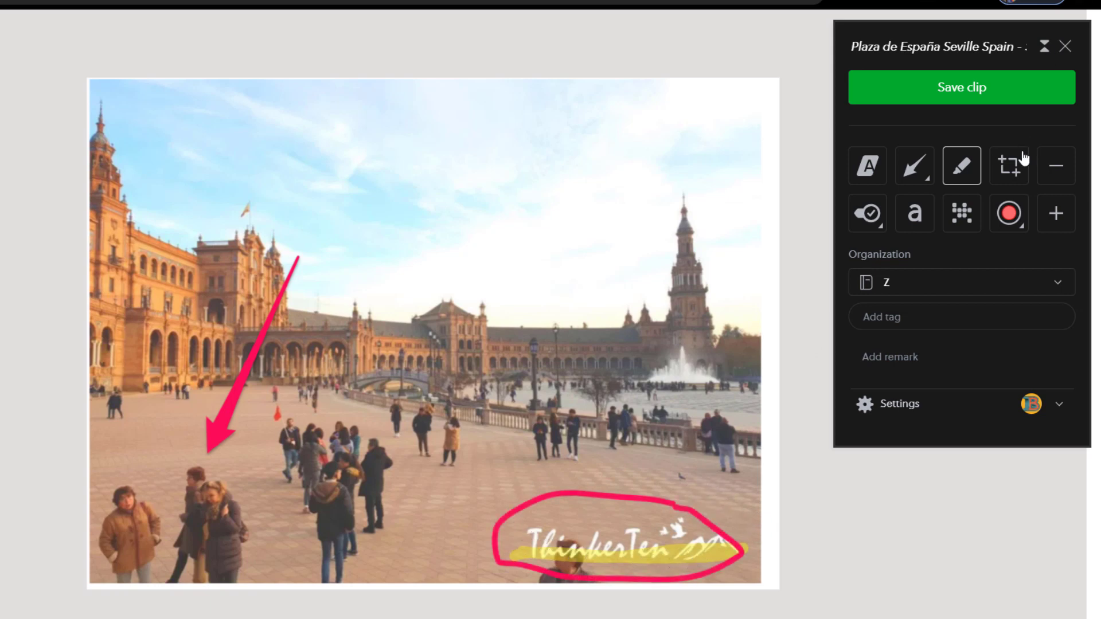
left_click(1015, 165)
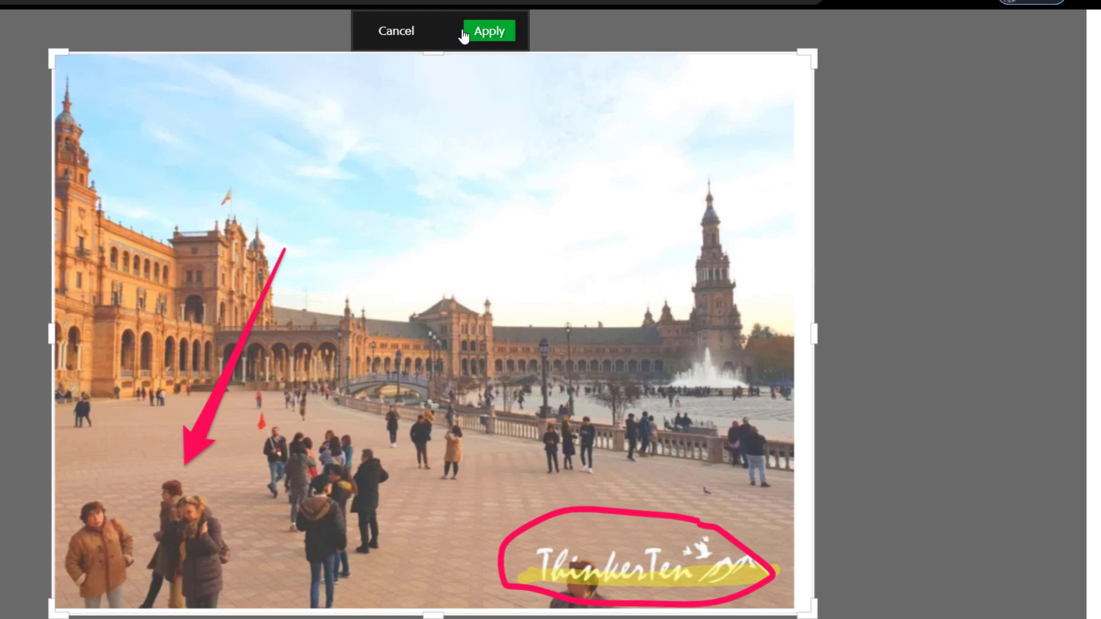
Apply the crop, then zoom the screenshot out four steps and back in three.
left_click(491, 33)
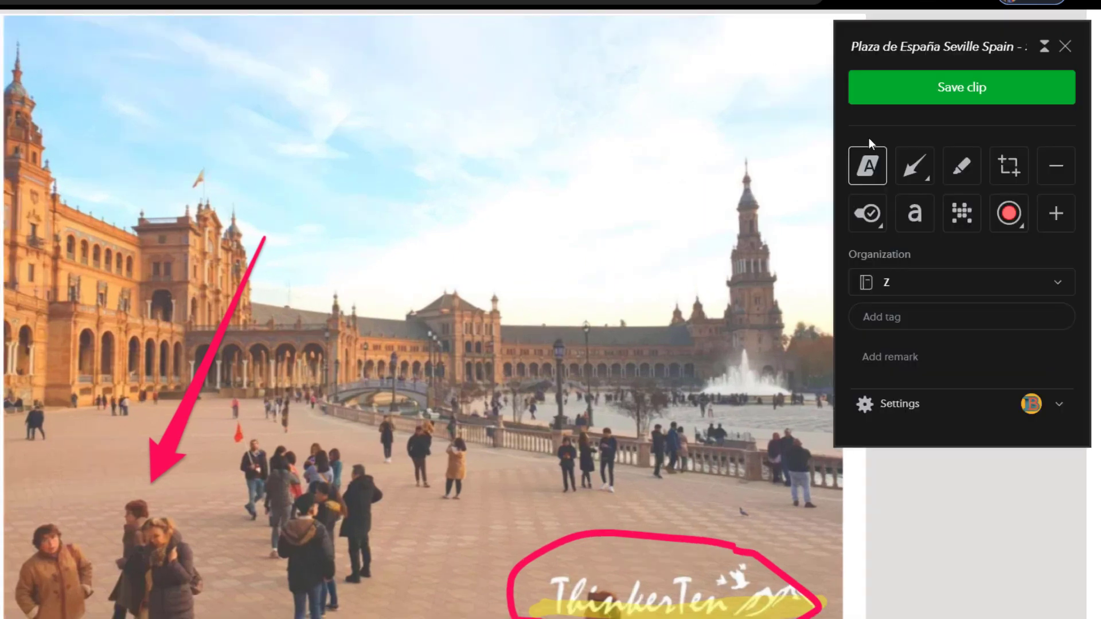
left_click(1061, 172)
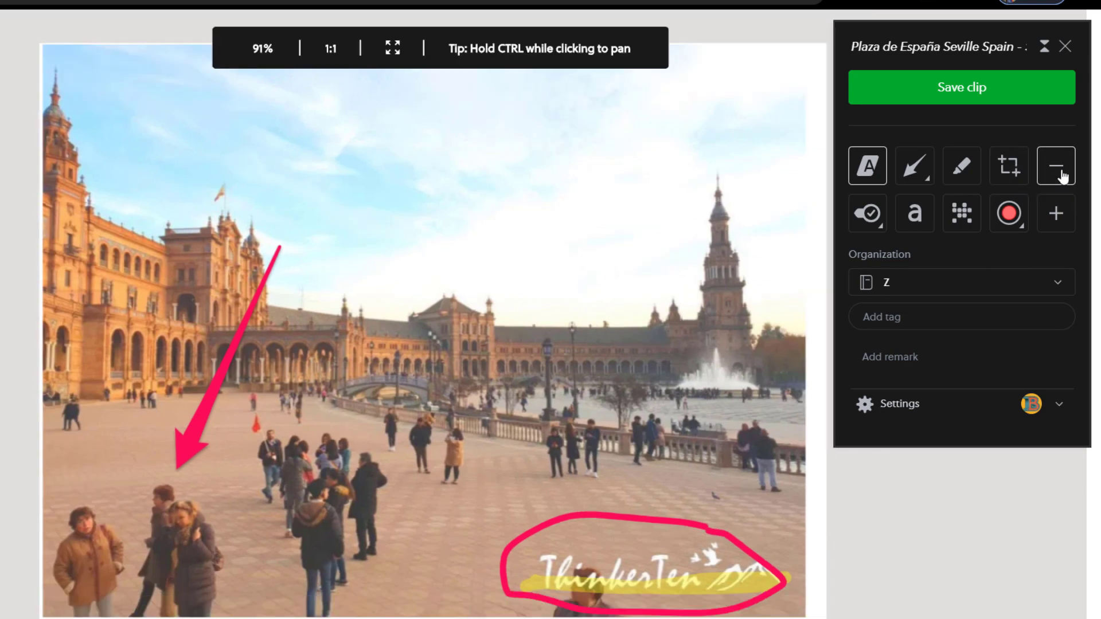
left_click(1062, 172)
left_click(1062, 172)
left_click(1062, 172)
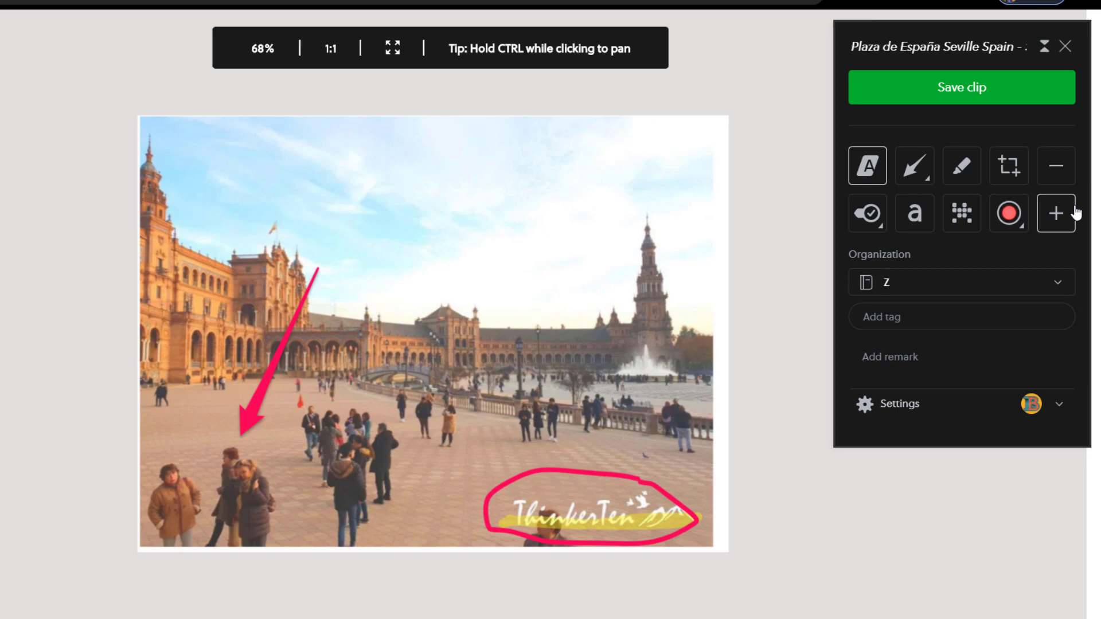
left_click(1060, 214)
left_click(1060, 214)
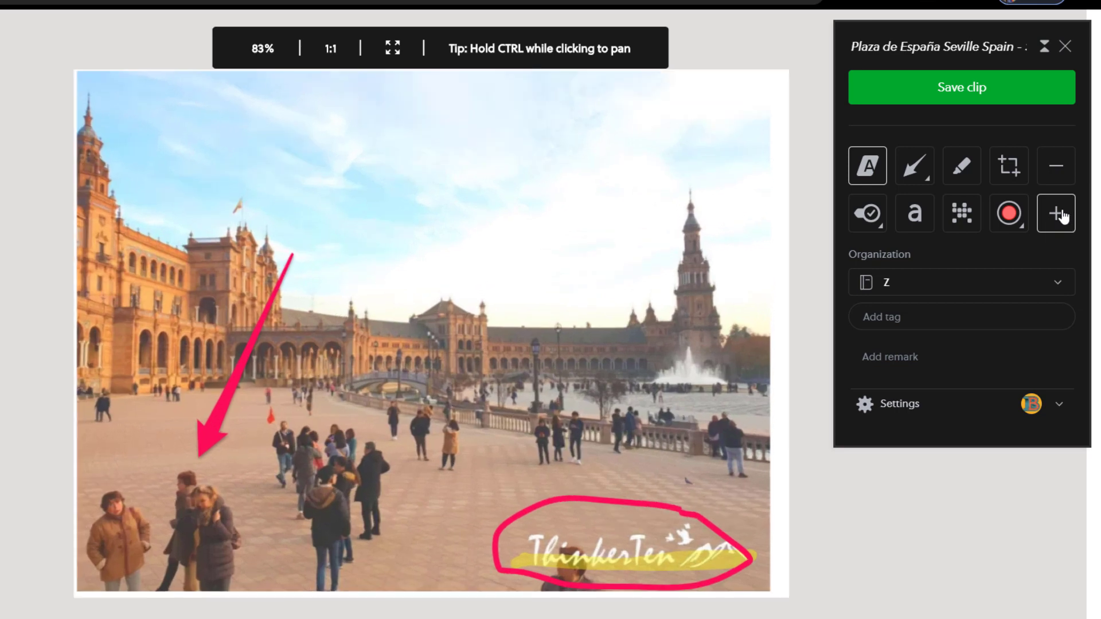
left_click(1060, 213)
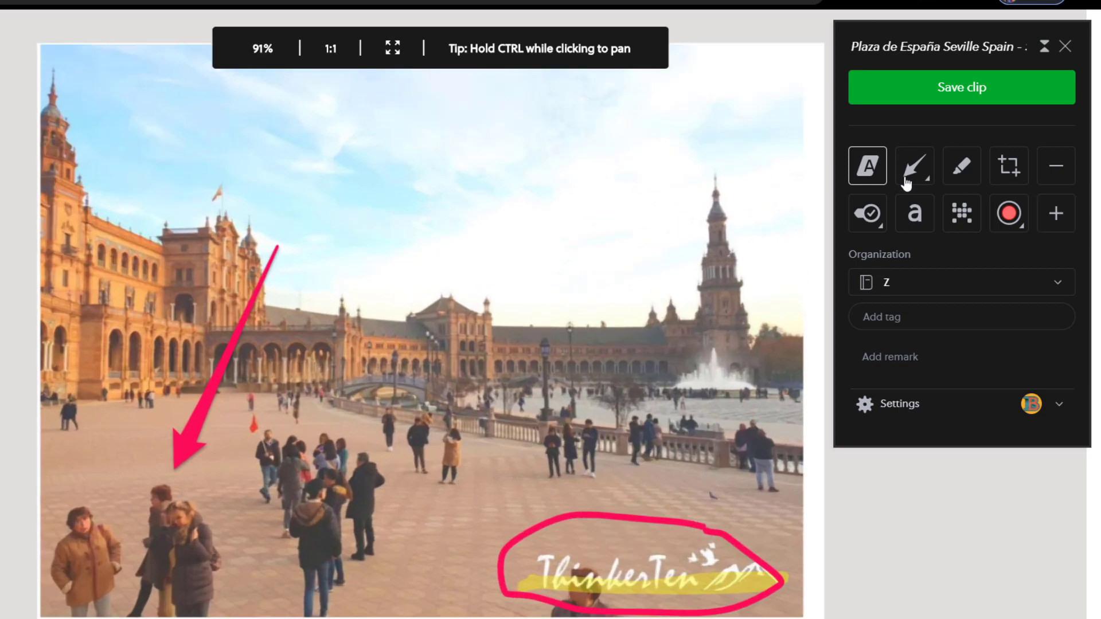
Pixelate the people by the balustrade and place a green check stamp bottom-left.
left_click(958, 211)
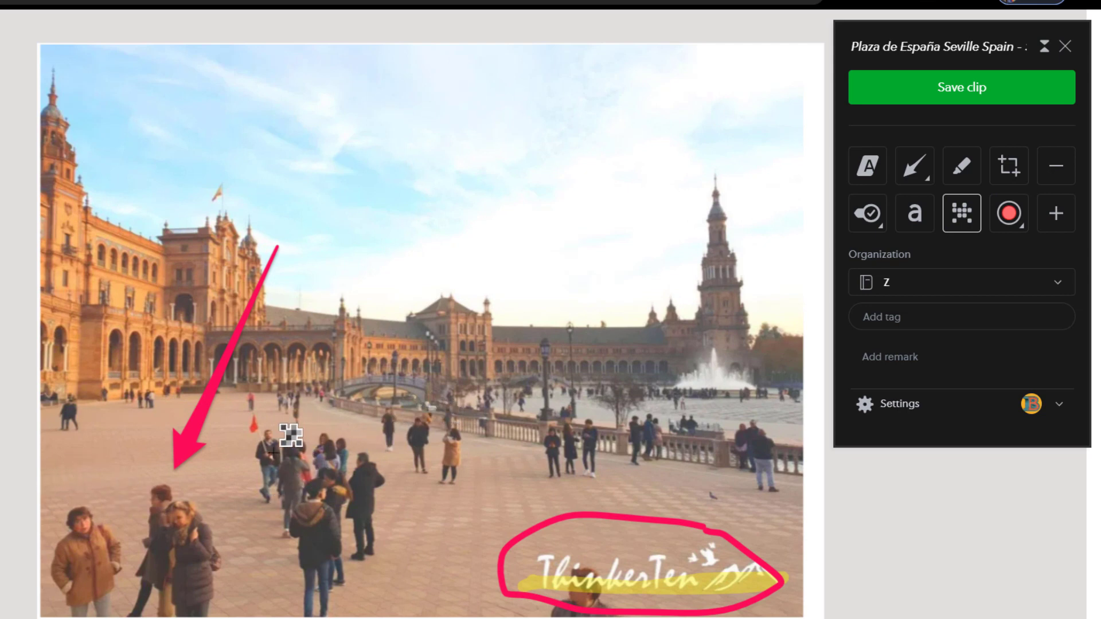
left_click_drag(524, 399, 616, 489)
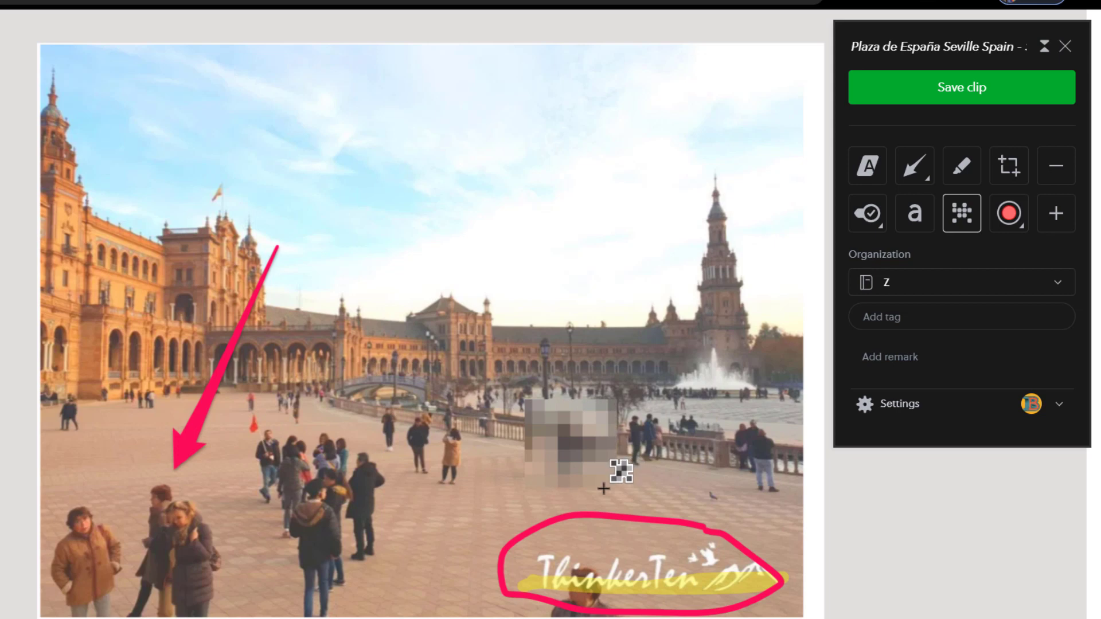
left_click(869, 218)
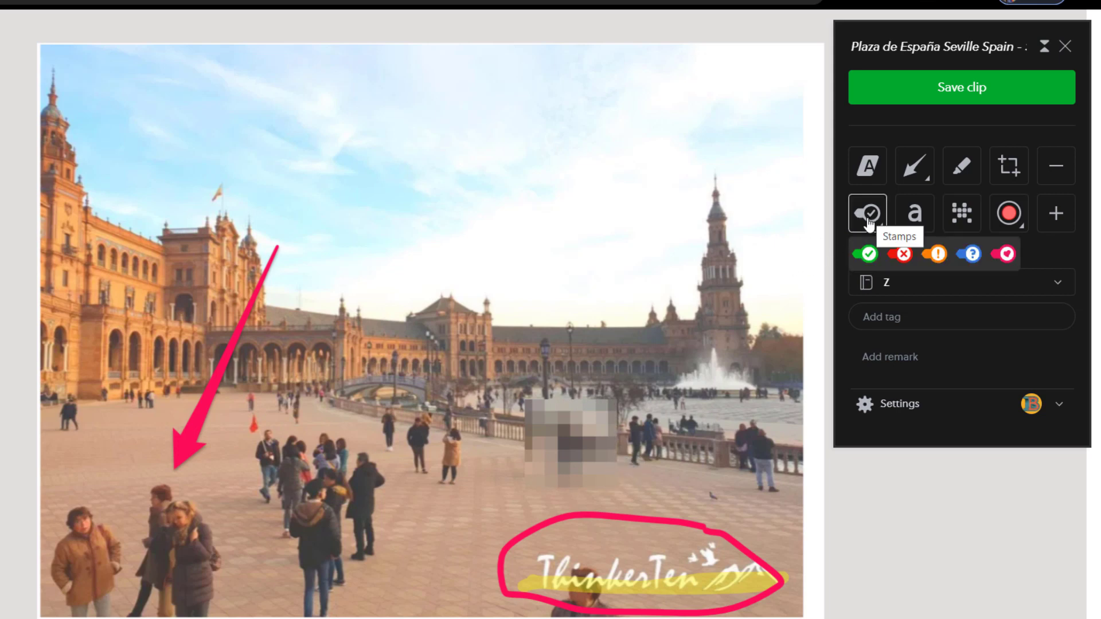
left_click(871, 255)
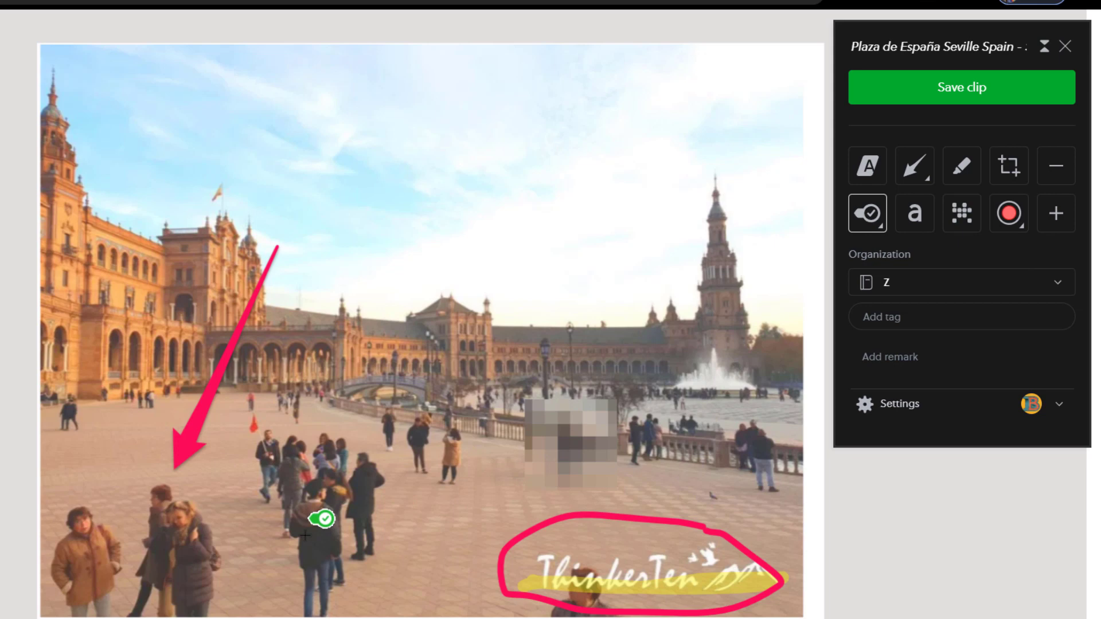
left_click(227, 575)
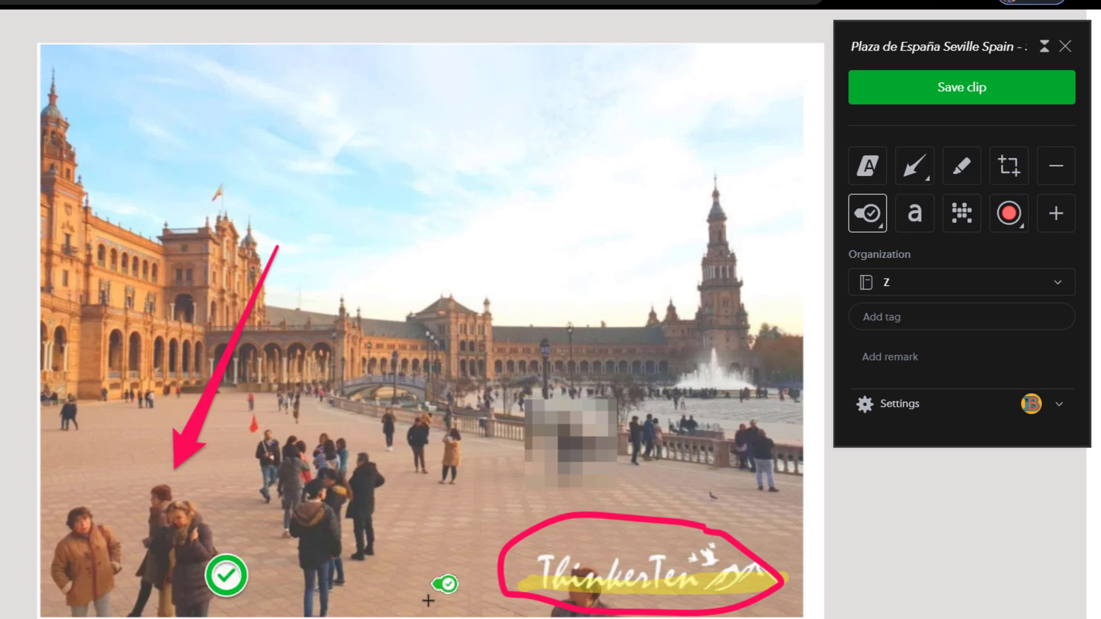
Add the text 'hi there' in the sky and bring up the notebook list.
left_click(913, 213)
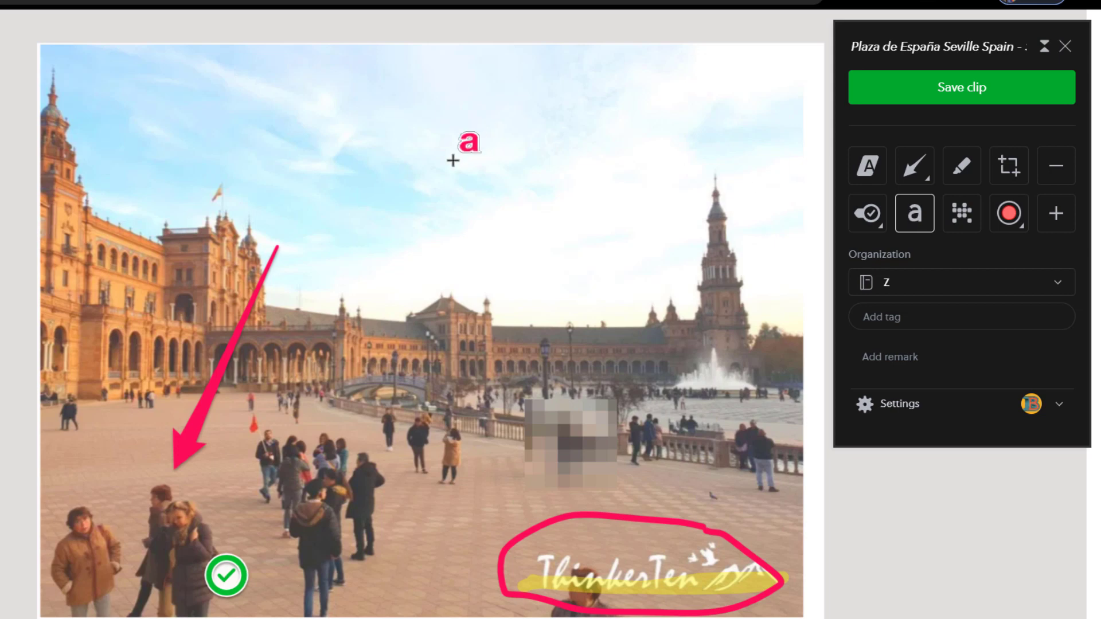
left_click(396, 193)
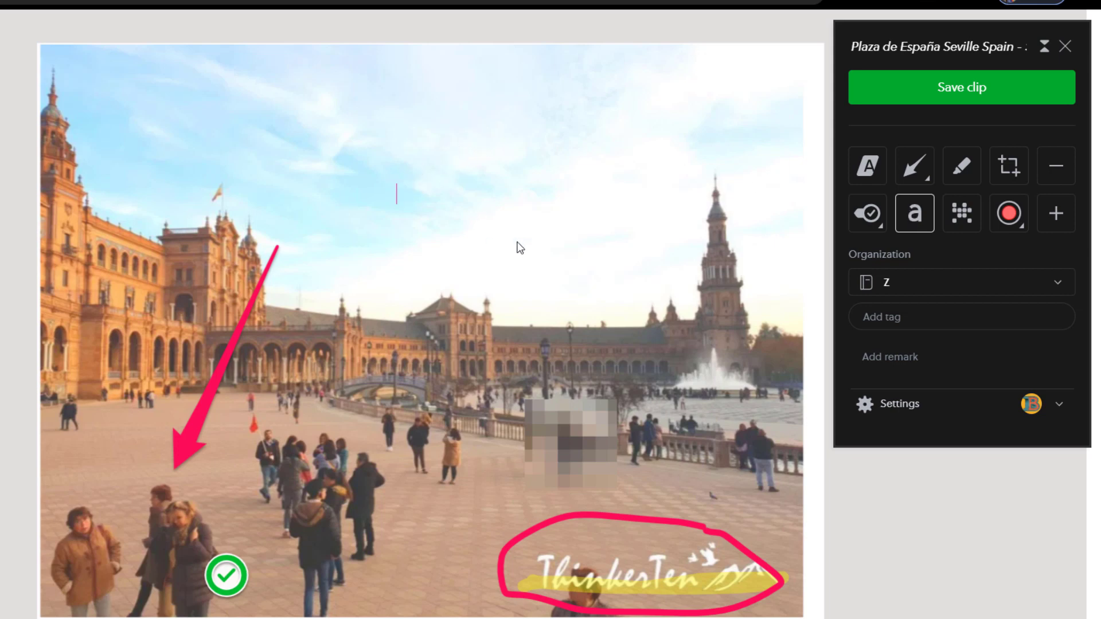
type("hi there!")
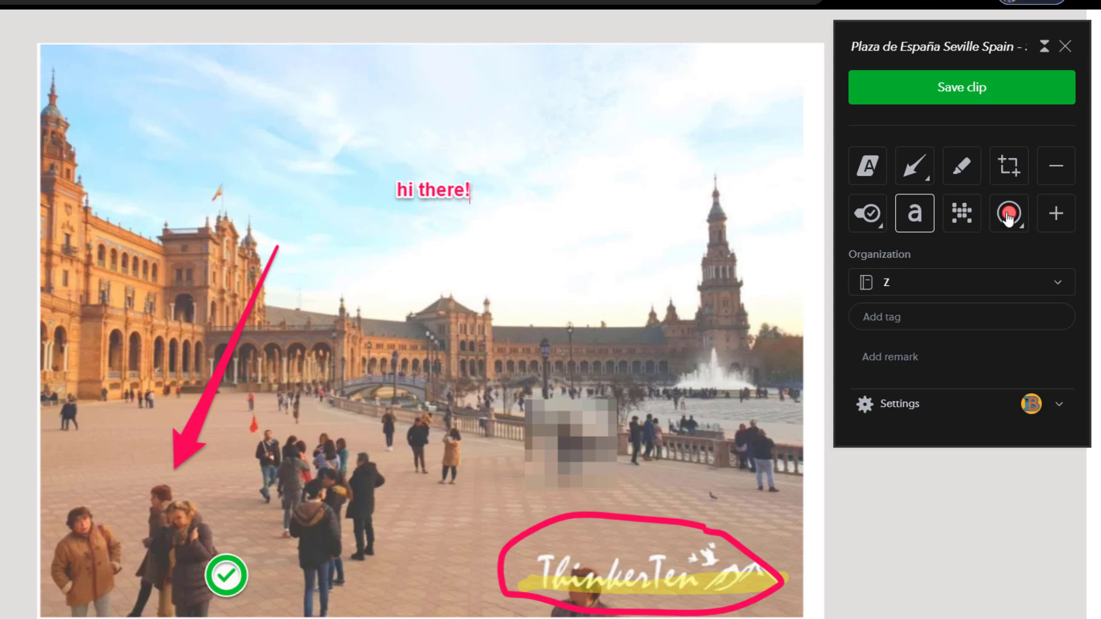
left_click(975, 282)
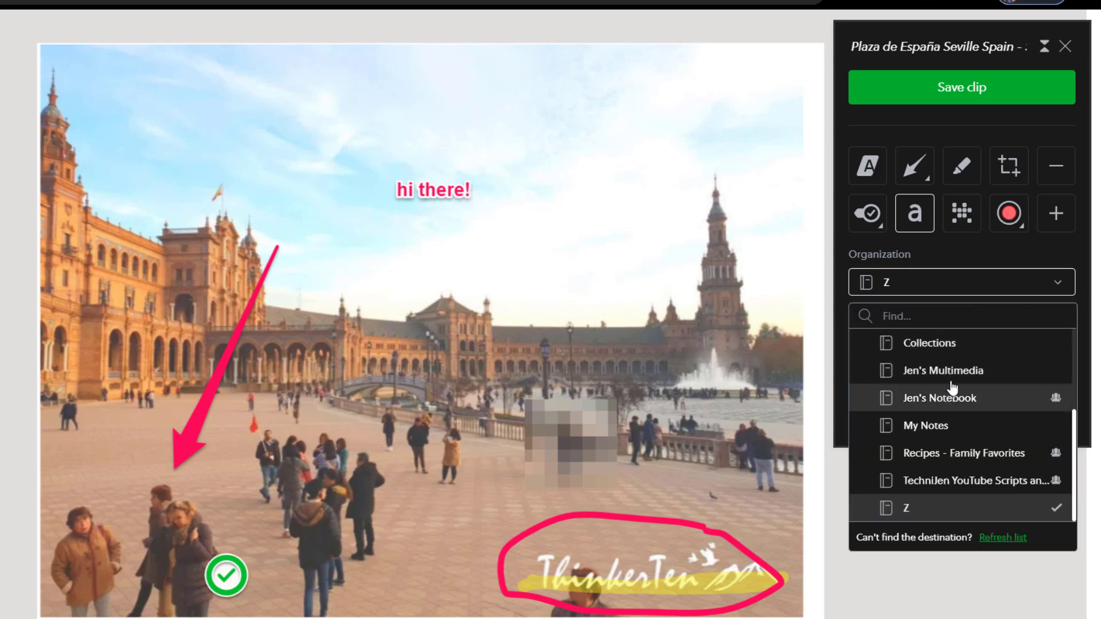
Save the clip to Collections, tagged 'screen shot', with remark 'This is my screen shot of the plaza'.
left_click(949, 346)
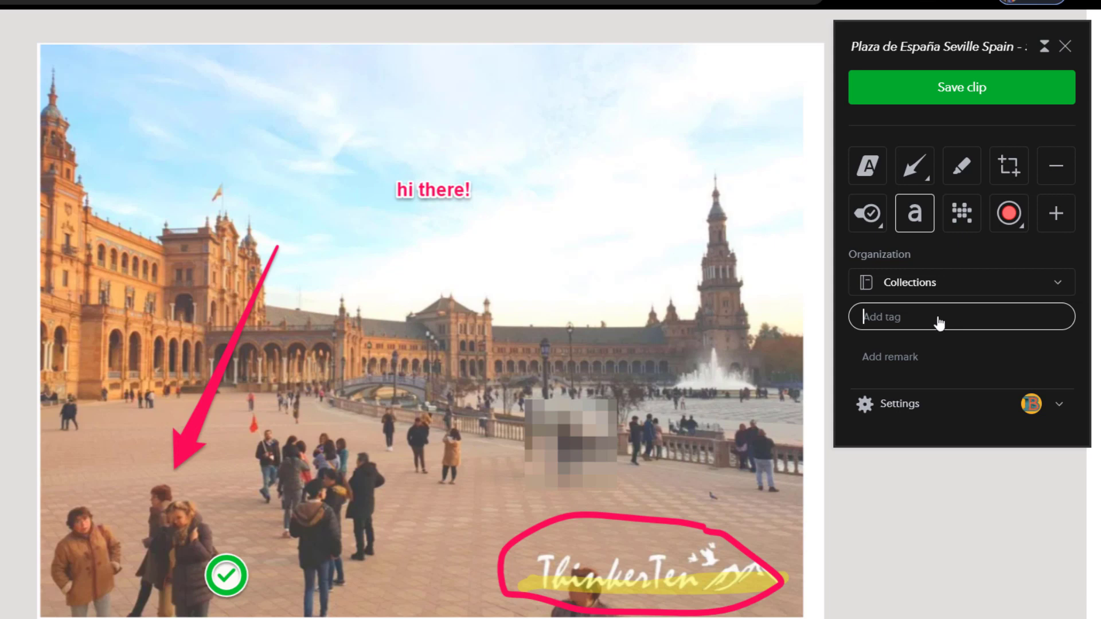
type("s")
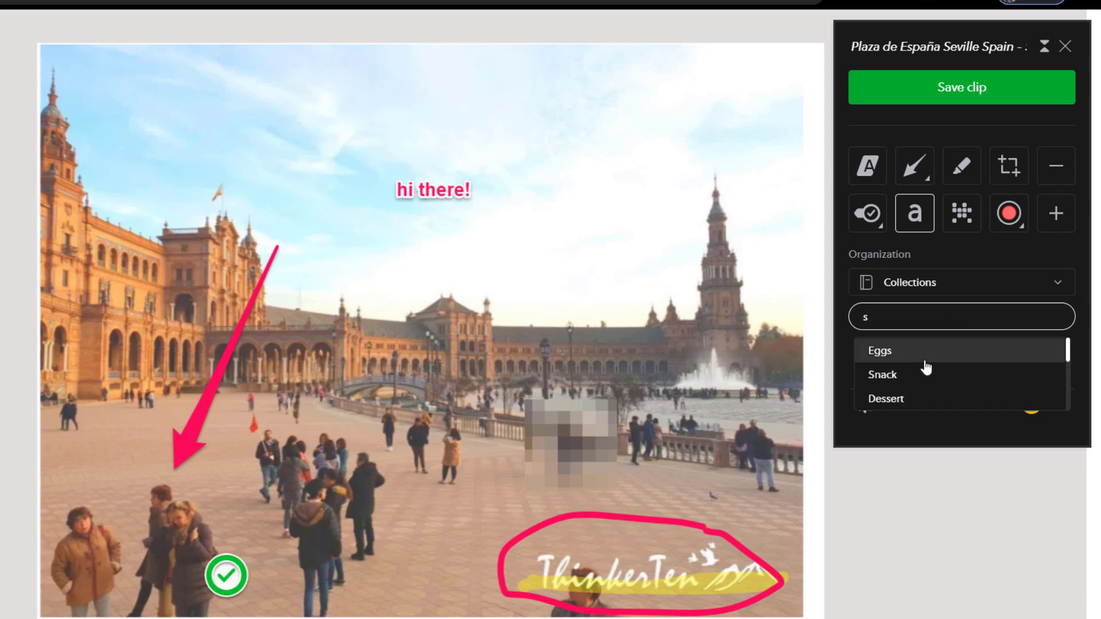
type("creen shot")
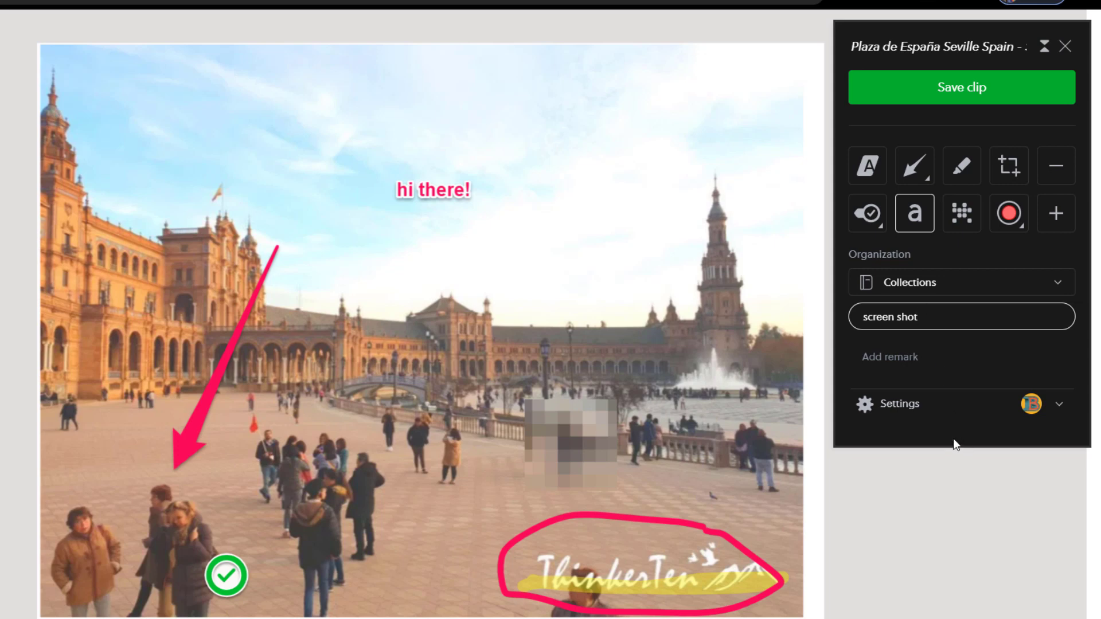
left_click(876, 373)
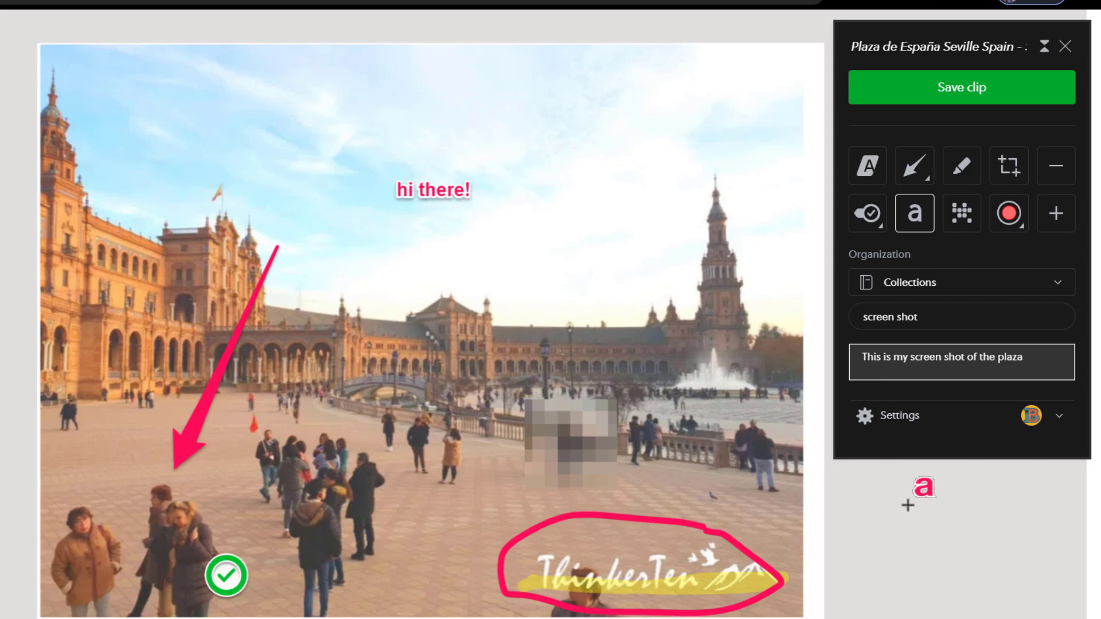
left_click(992, 88)
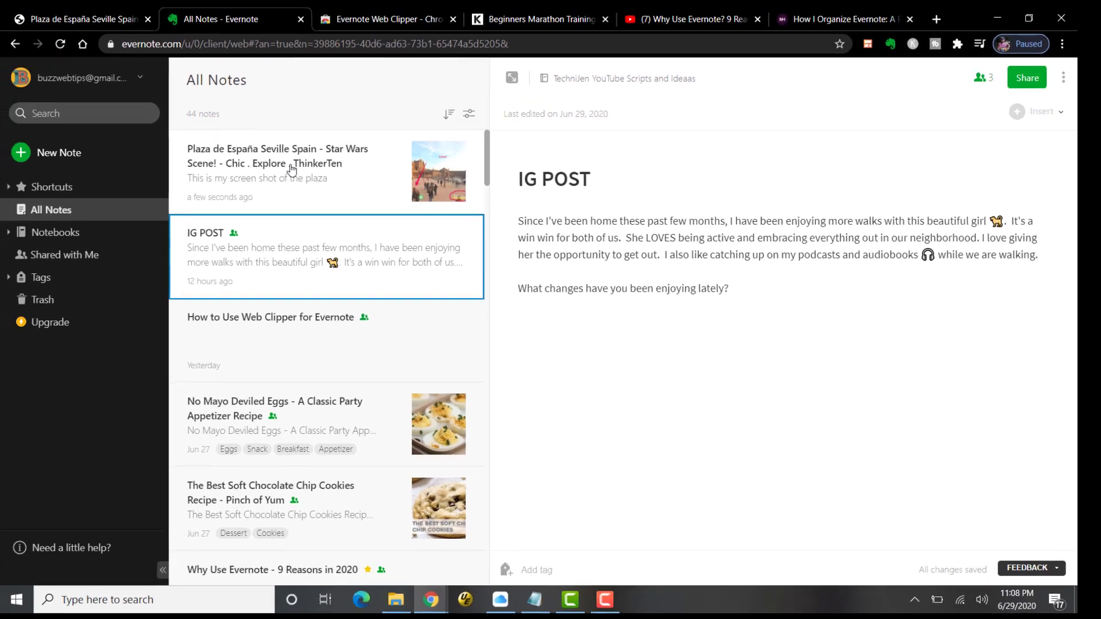
Open the saved Plaza de España note and scroll through its remark and screenshot.
left_click(291, 168)
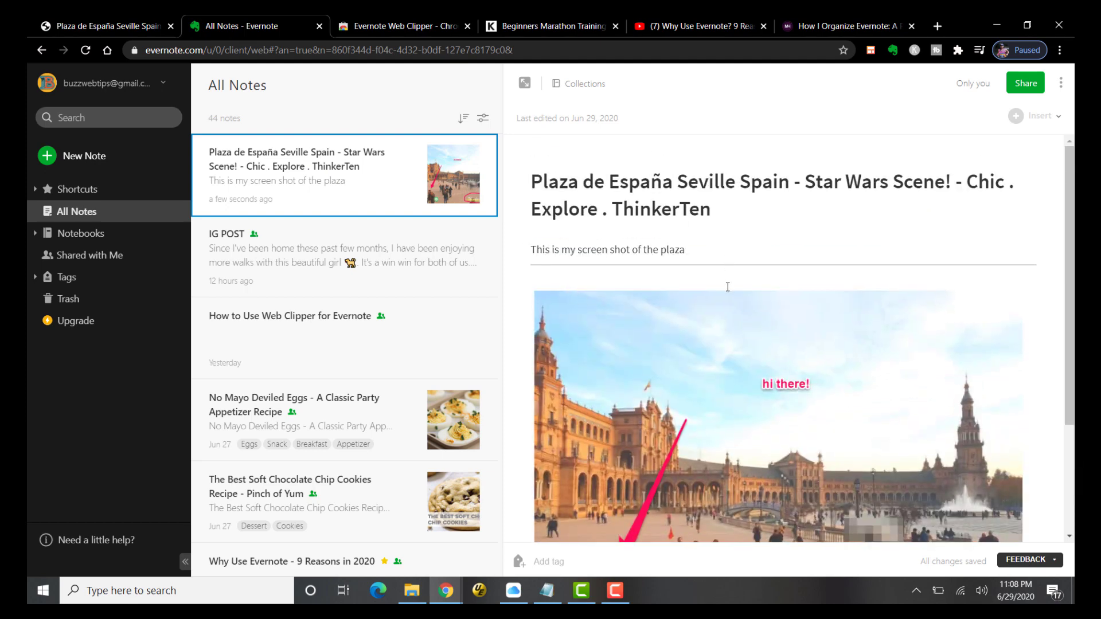
scroll(725, 385, "down", 3)
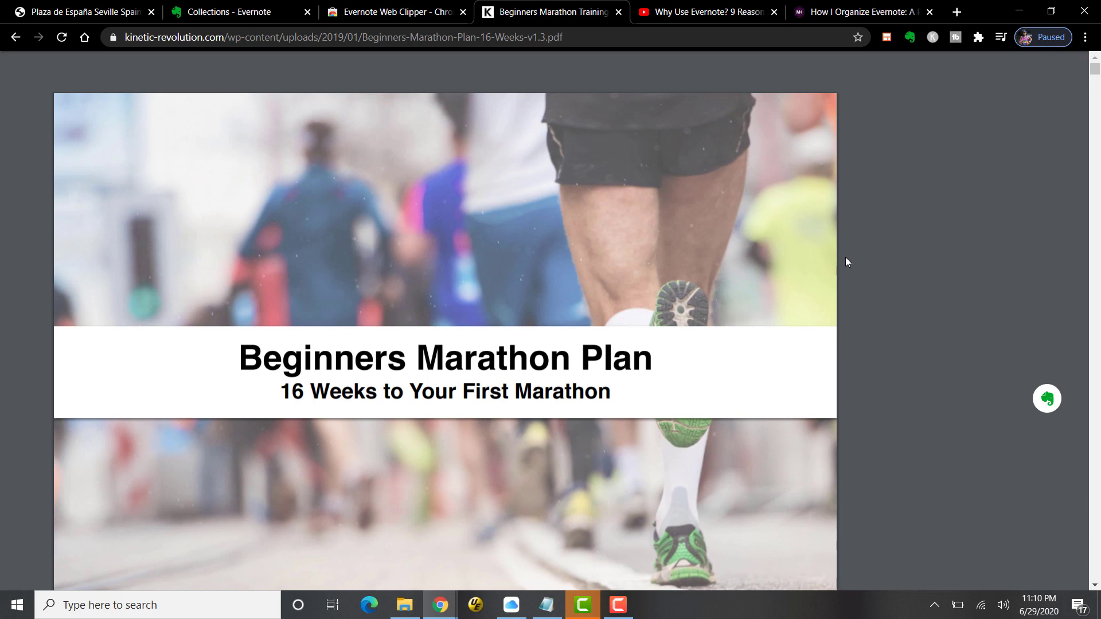
Start a PDF clip of the marathon plan with Collections as the destination notebook.
left_click(912, 38)
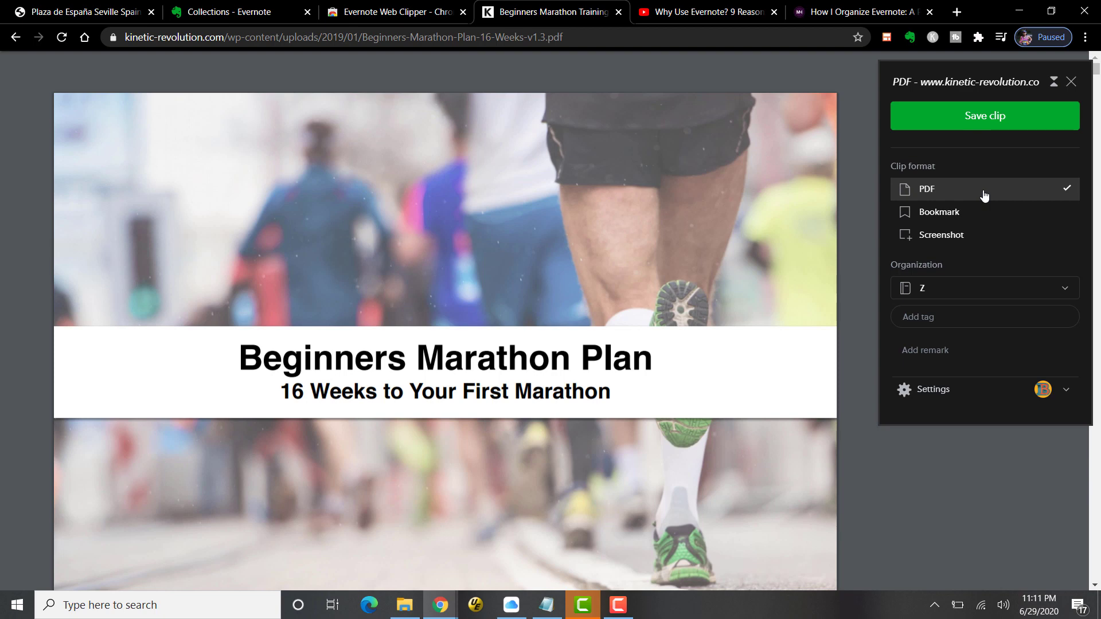
left_click(1020, 294)
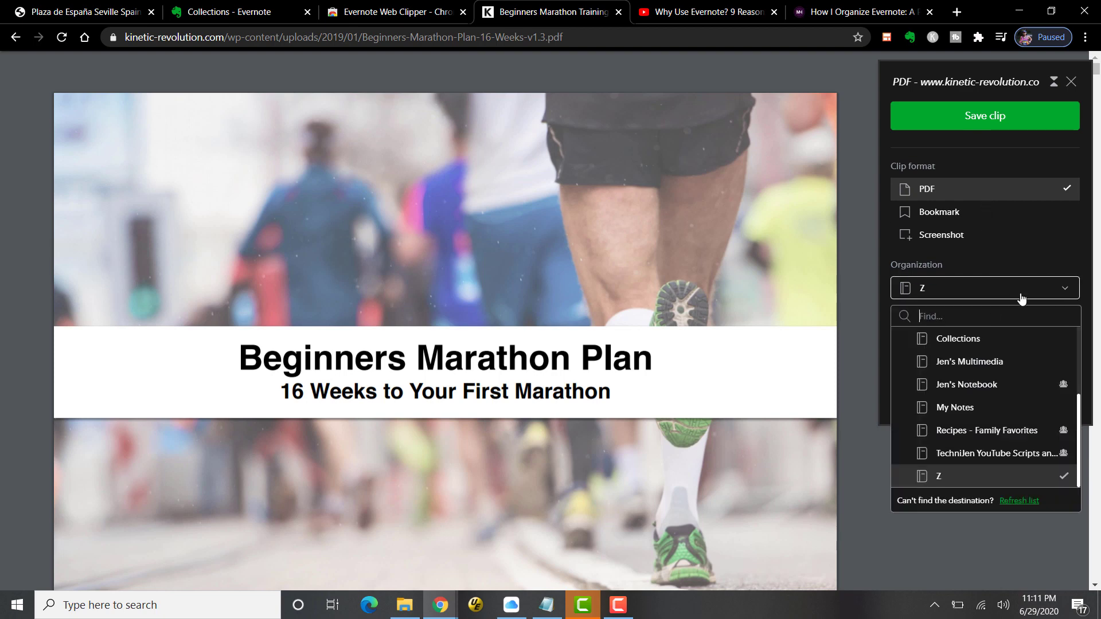
left_click(1010, 341)
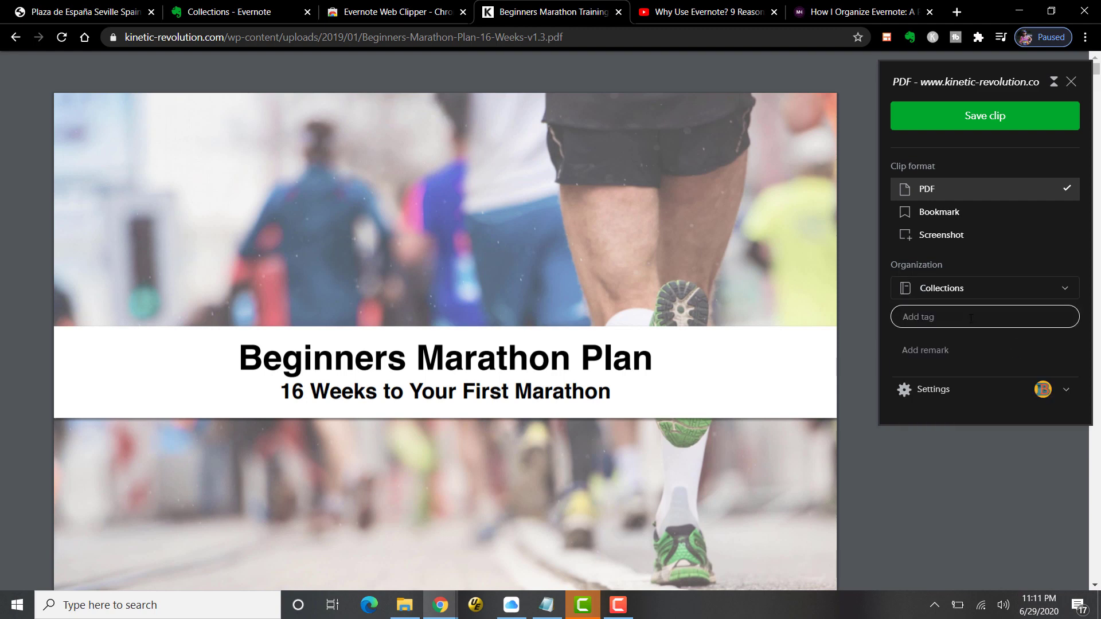
Tag the marathon PDF clip 'marathon' and 'training plan'.
type("Ma")
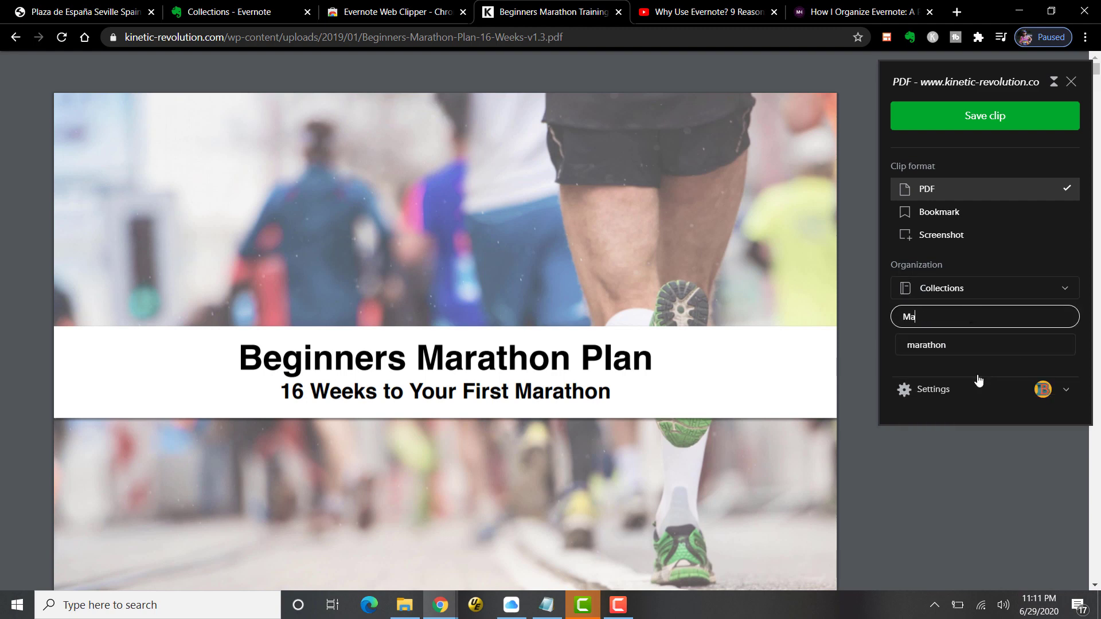
key("Down")
key("Return")
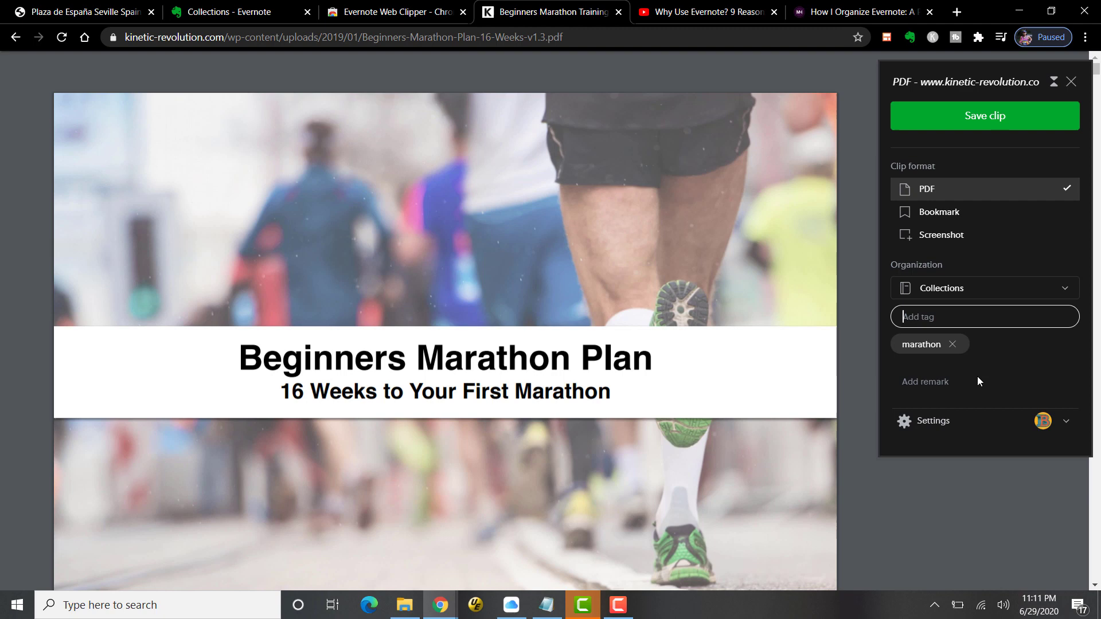
type("training plan")
key("Return")
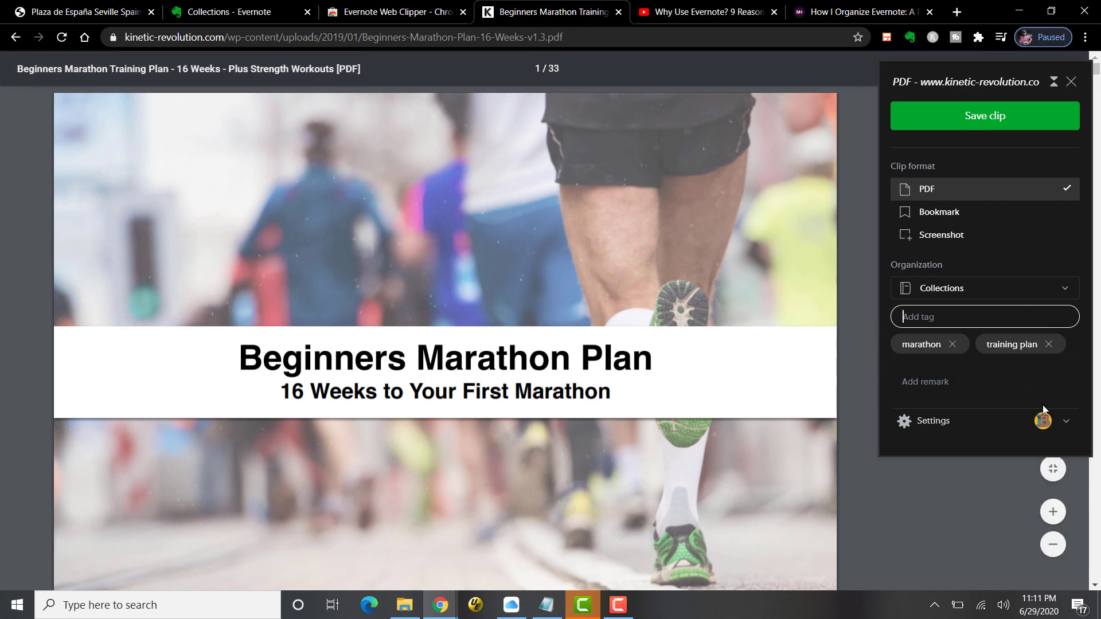
Add the remark 'here is my training plan' and save the PDF clip.
left_click(975, 384)
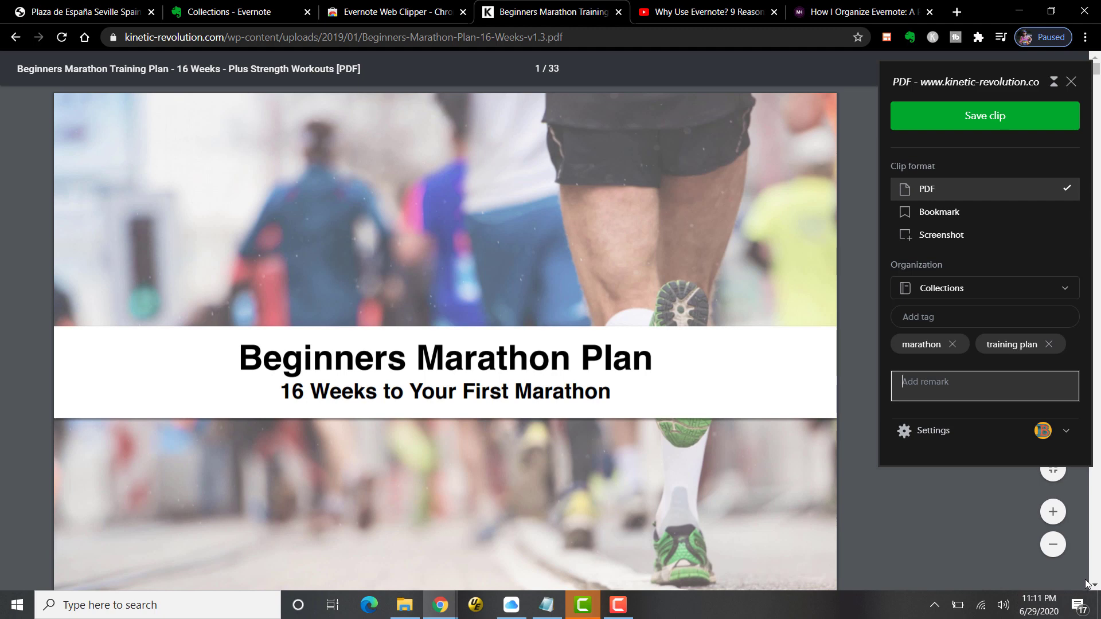
type("here is my training plan")
left_click(1012, 117)
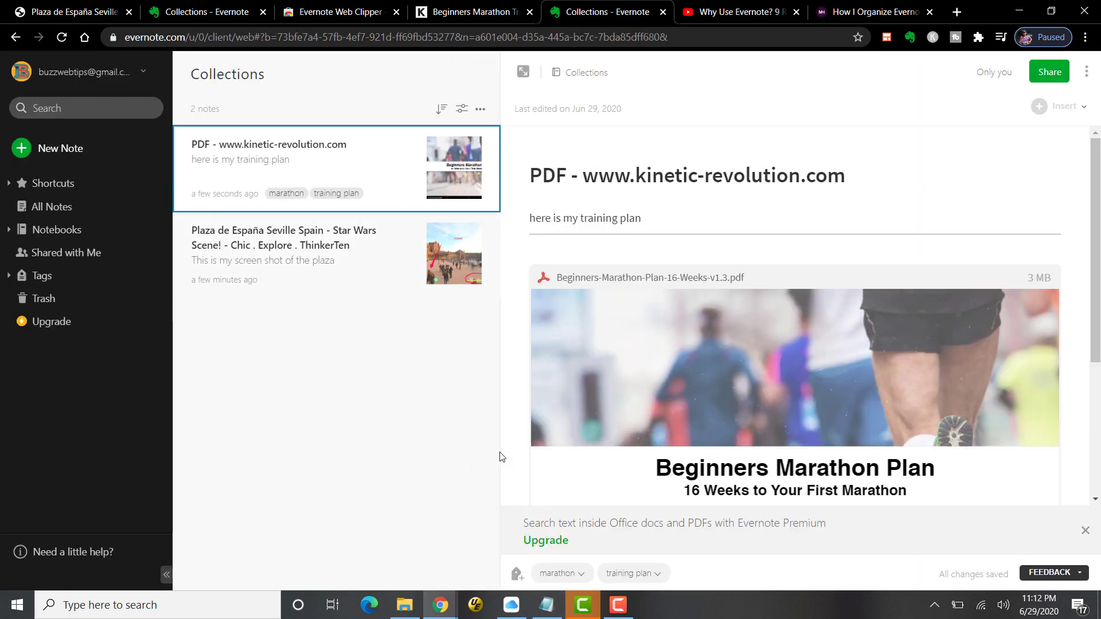
Scroll through the marathon PDF note's preview in Collections.
scroll(510, 425, "down", 3)
scroll(510, 425, "down", 1)
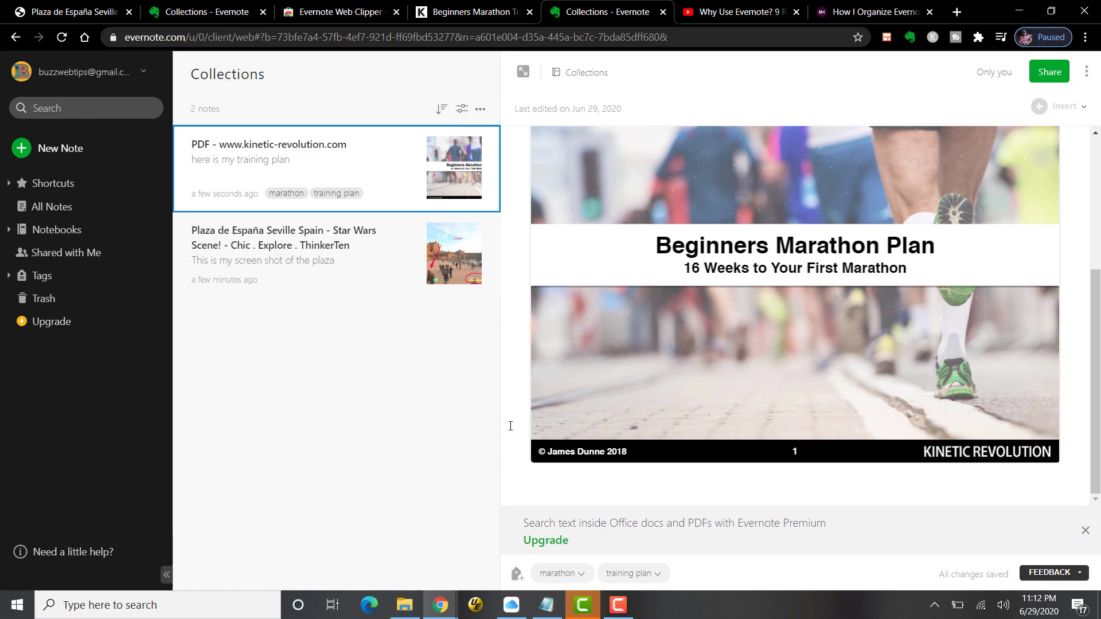
scroll(510, 425, "up", 4)
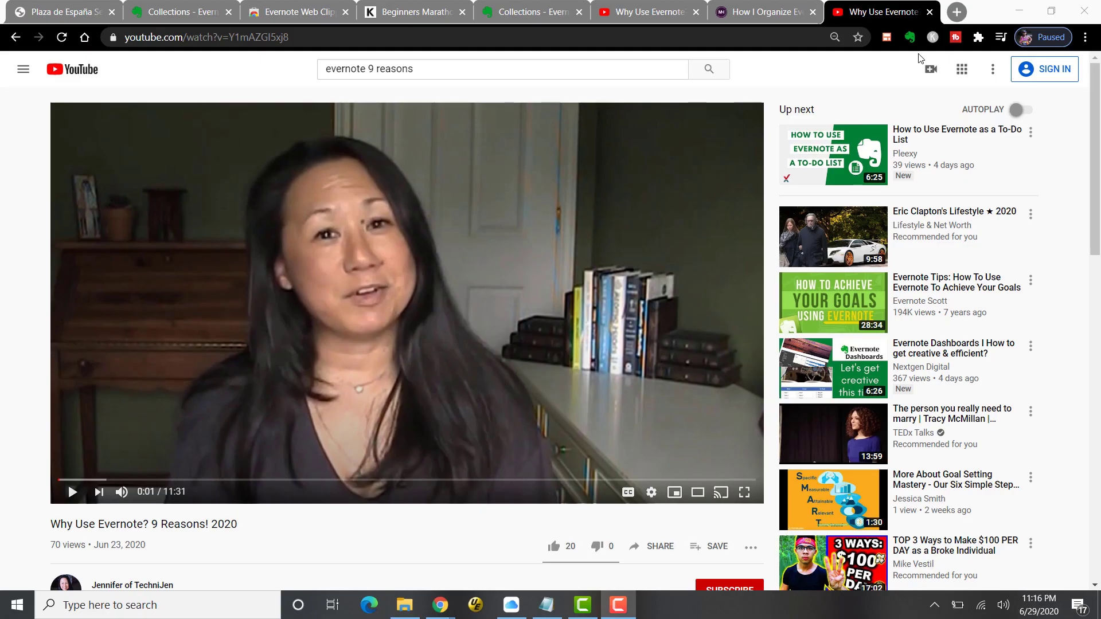
Clip the YouTube video to Collections tagged 'Evernote Video', then view the note in Evernote.
left_click(911, 39)
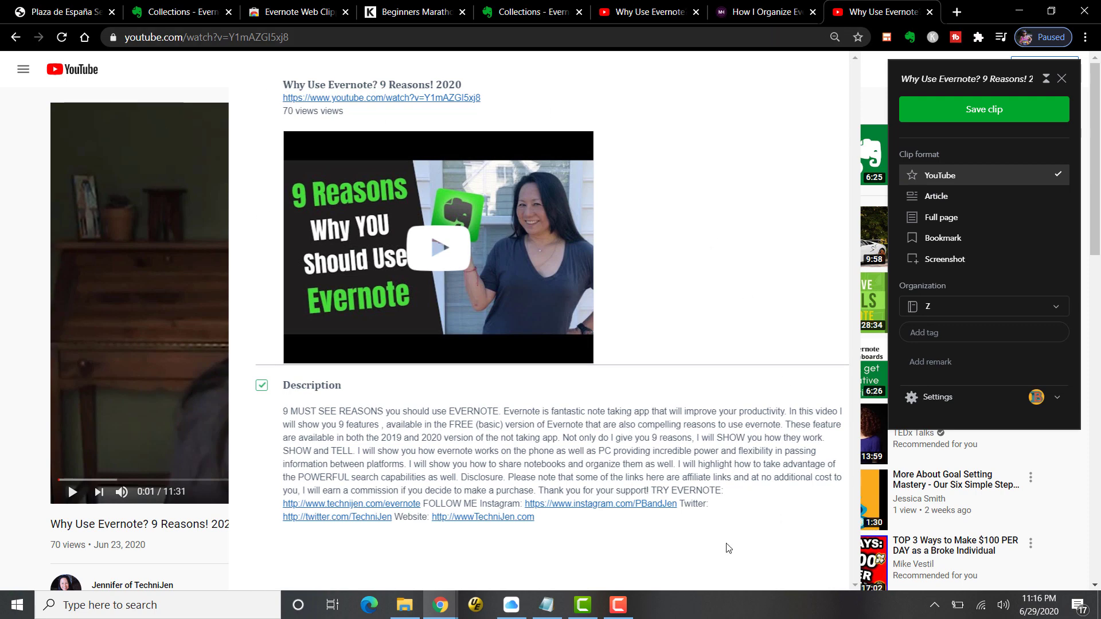
left_click(969, 310)
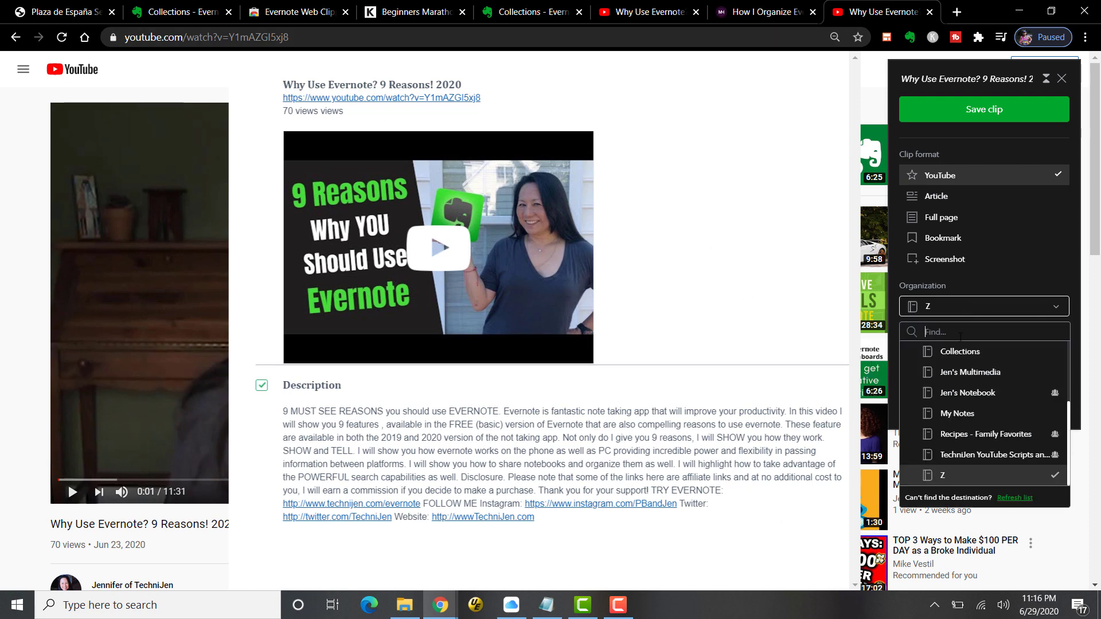
left_click(957, 325)
type("Ever")
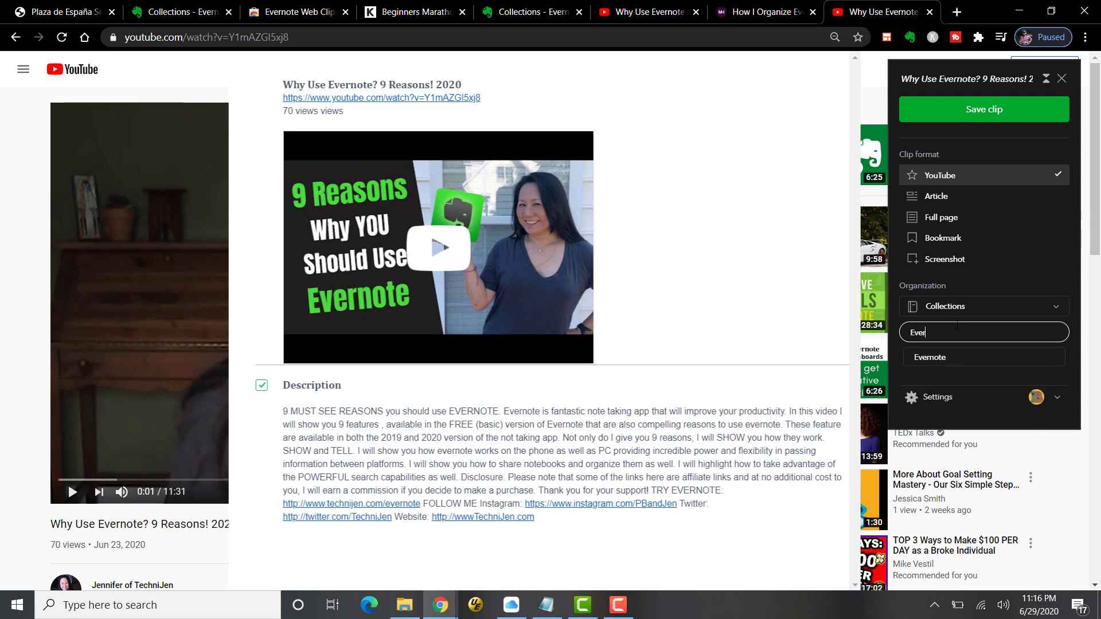
type("note Vi")
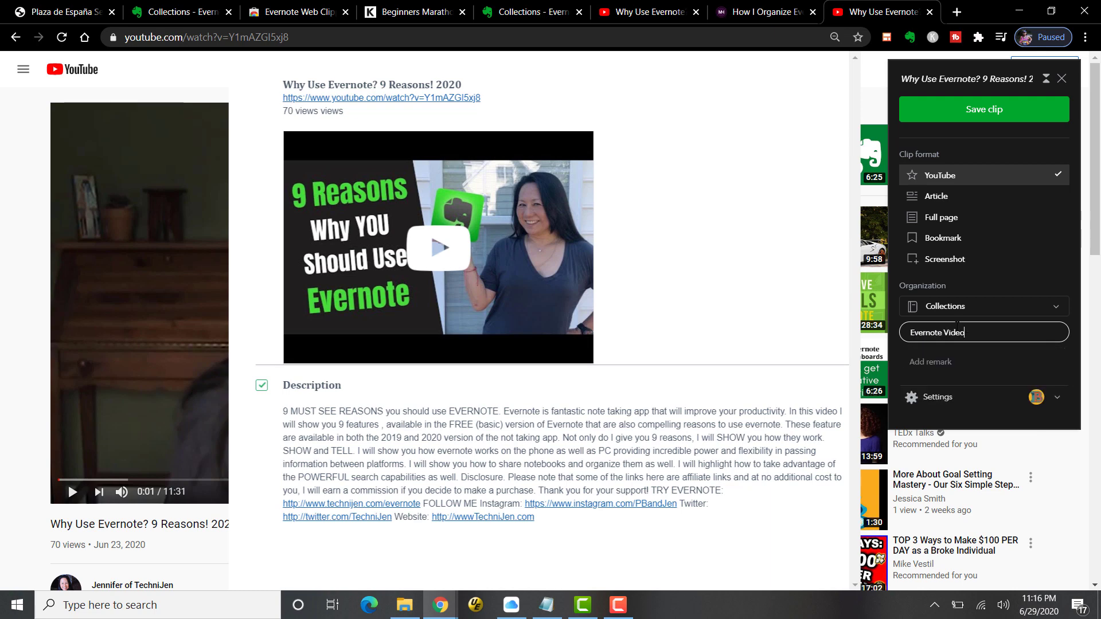
type("deo")
key("Return")
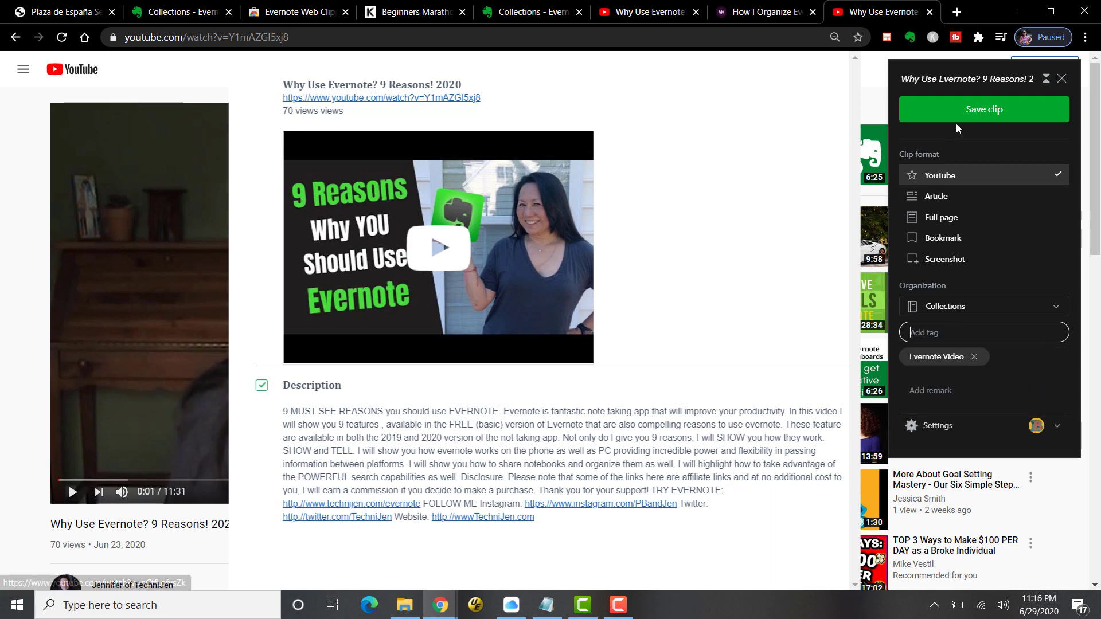
left_click(968, 115)
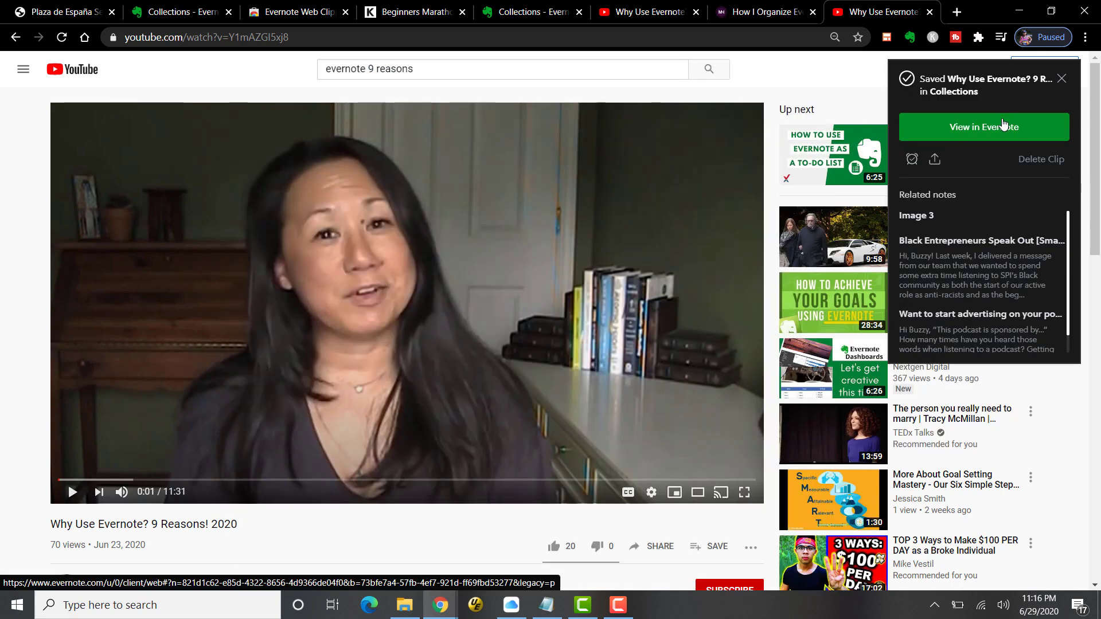
left_click(1002, 125)
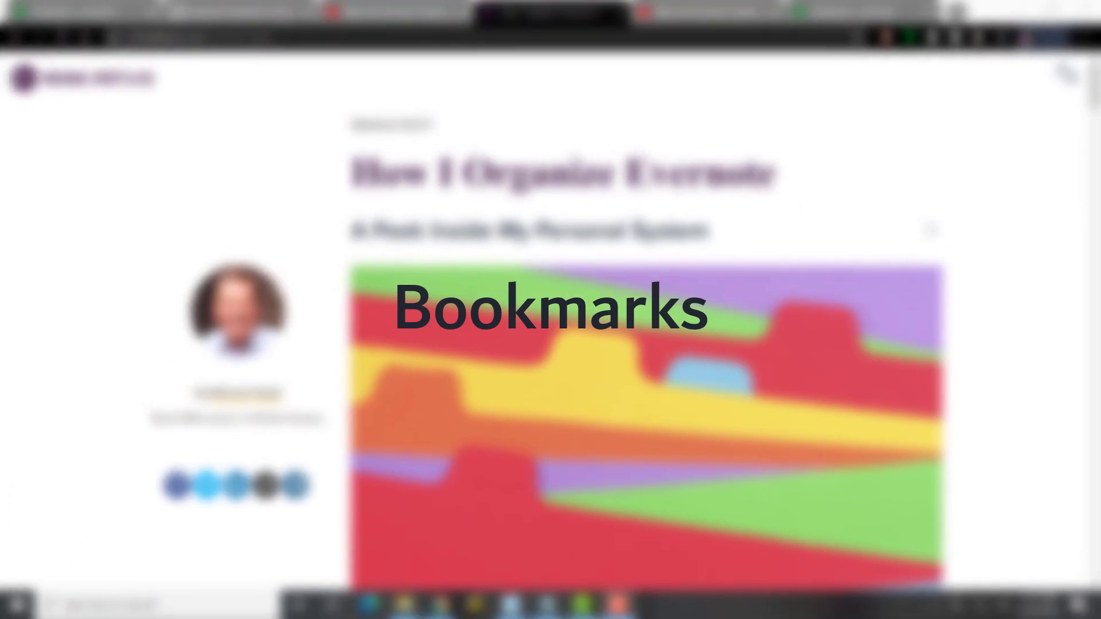
Skim the How I Organize Evernote article and launch Web Clipper on it in Article format.
scroll(921, 218, "down", 5)
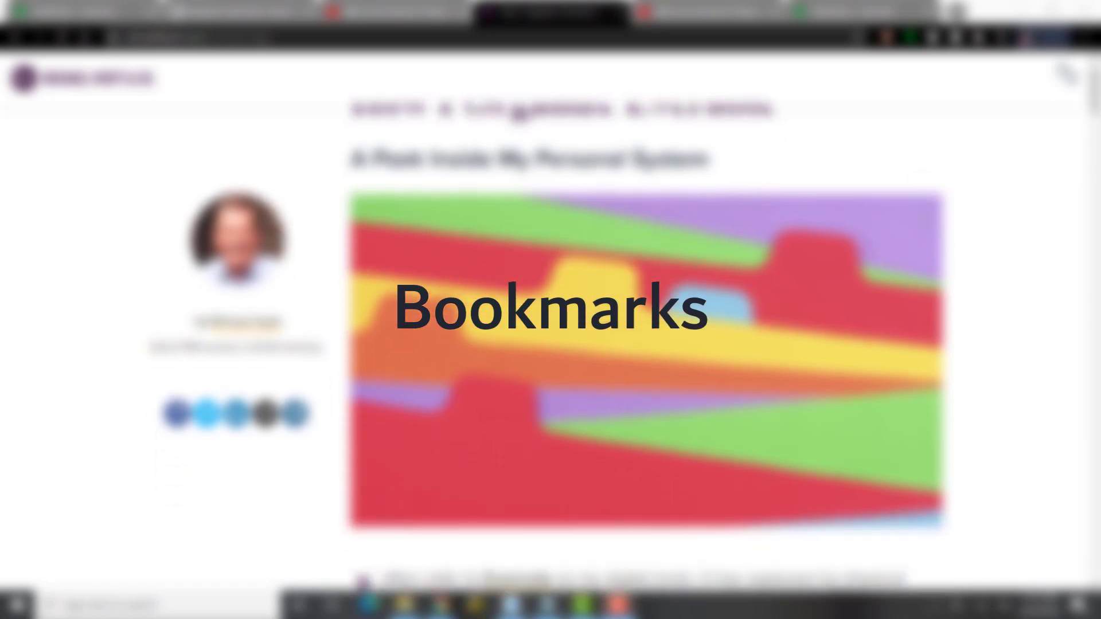
scroll(922, 217, "up", 1)
scroll(922, 218, "up", 3)
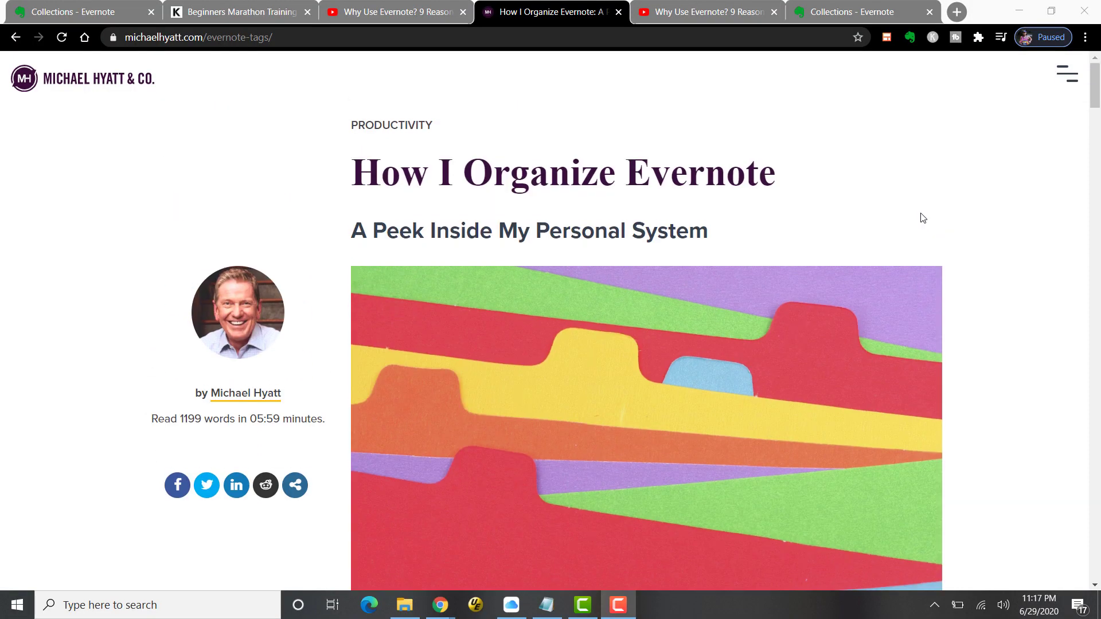
scroll(923, 218, "down", 10)
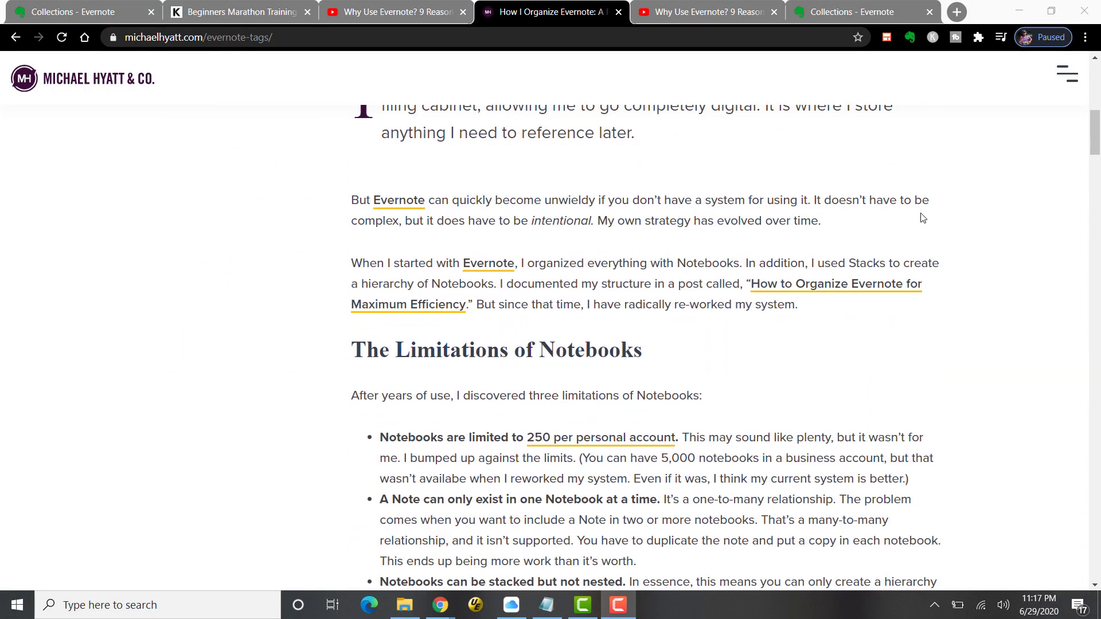
left_click(909, 39)
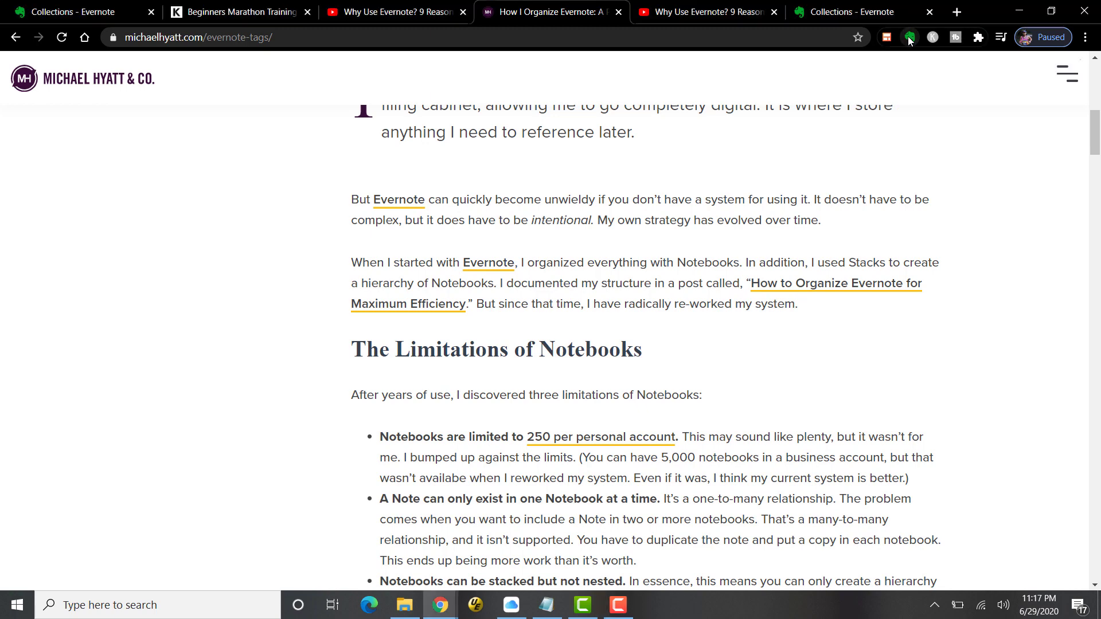
left_click(909, 38)
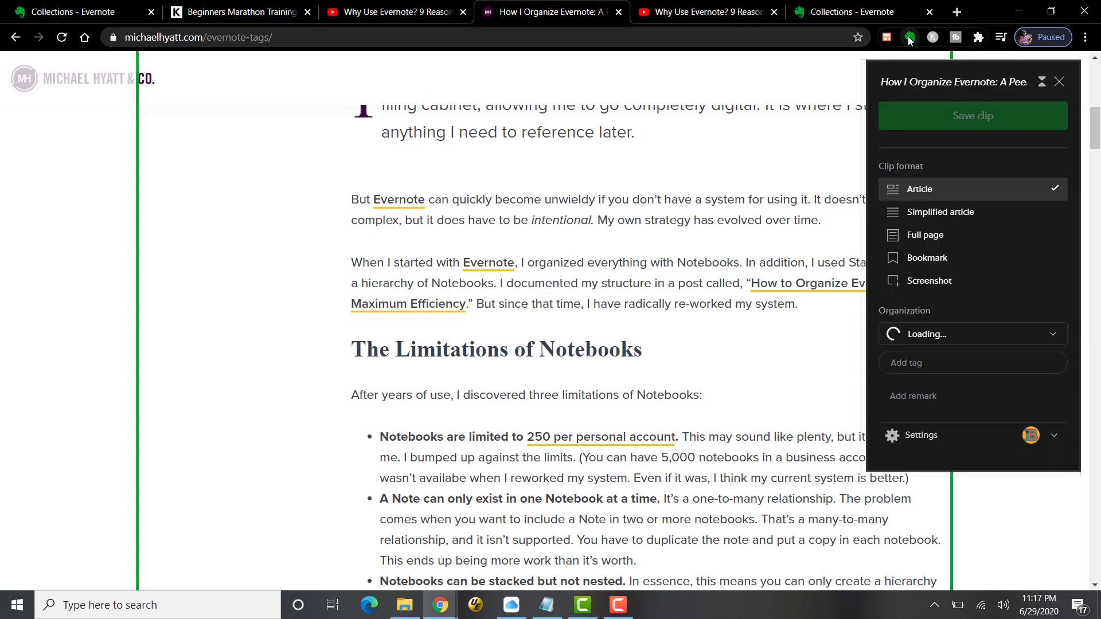
Save the article as a Bookmark clip in the Collections notebook with the Evernote tag.
left_click(941, 257)
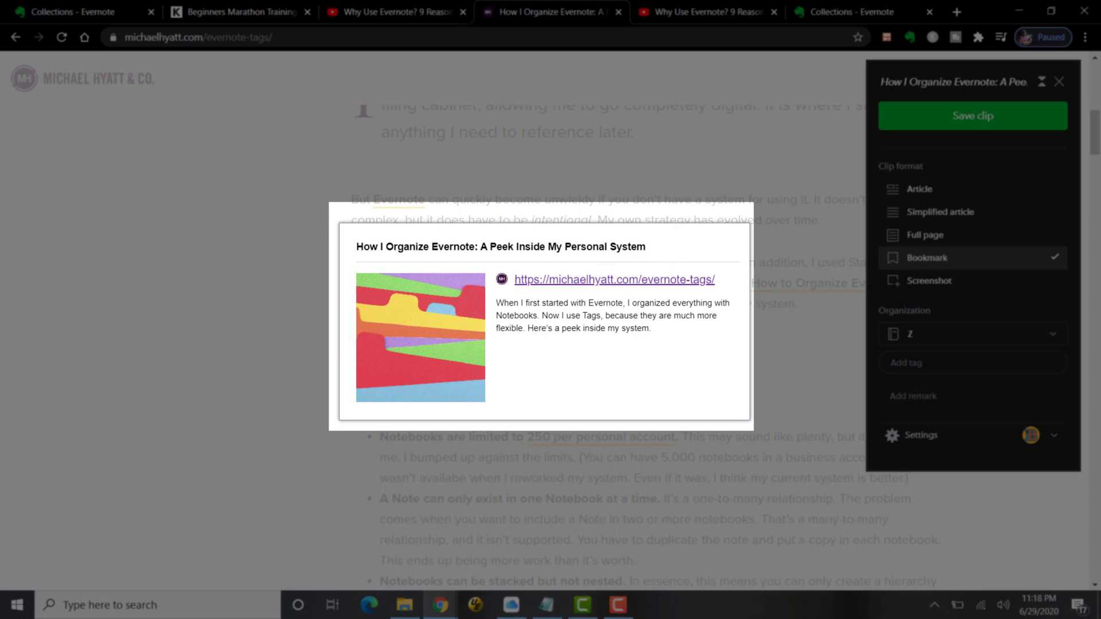
left_click(943, 336)
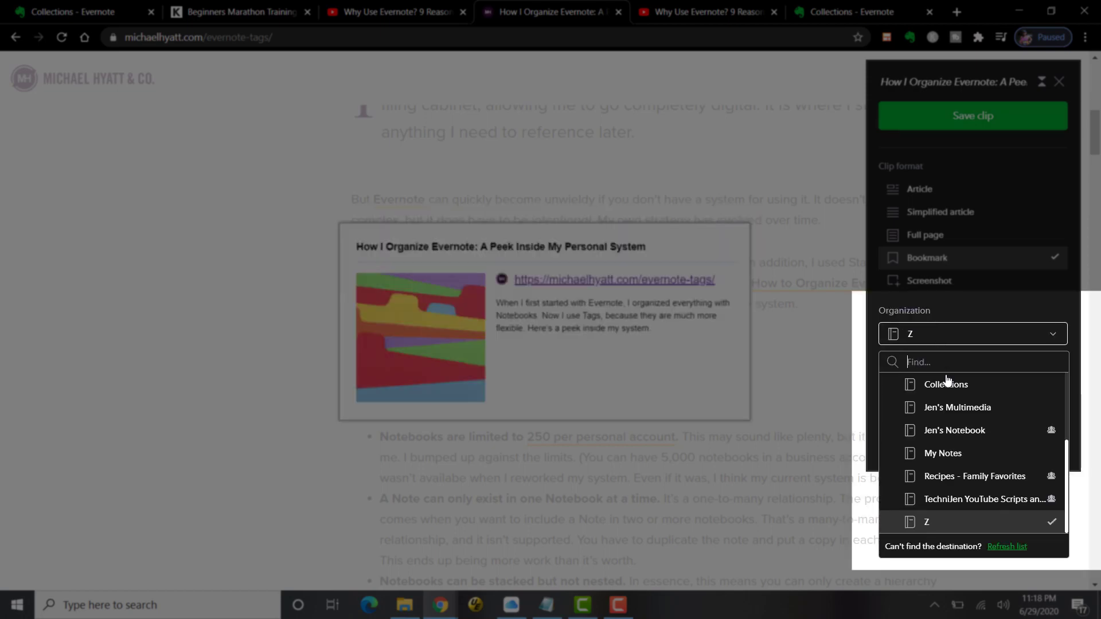
left_click(947, 383)
left_click(929, 367)
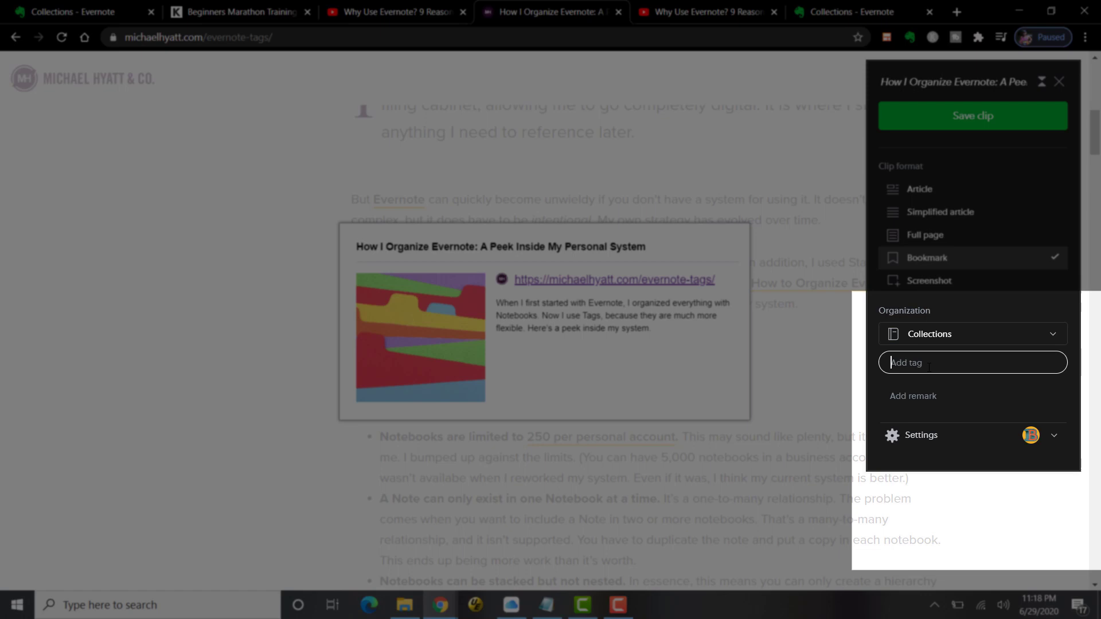
type("e")
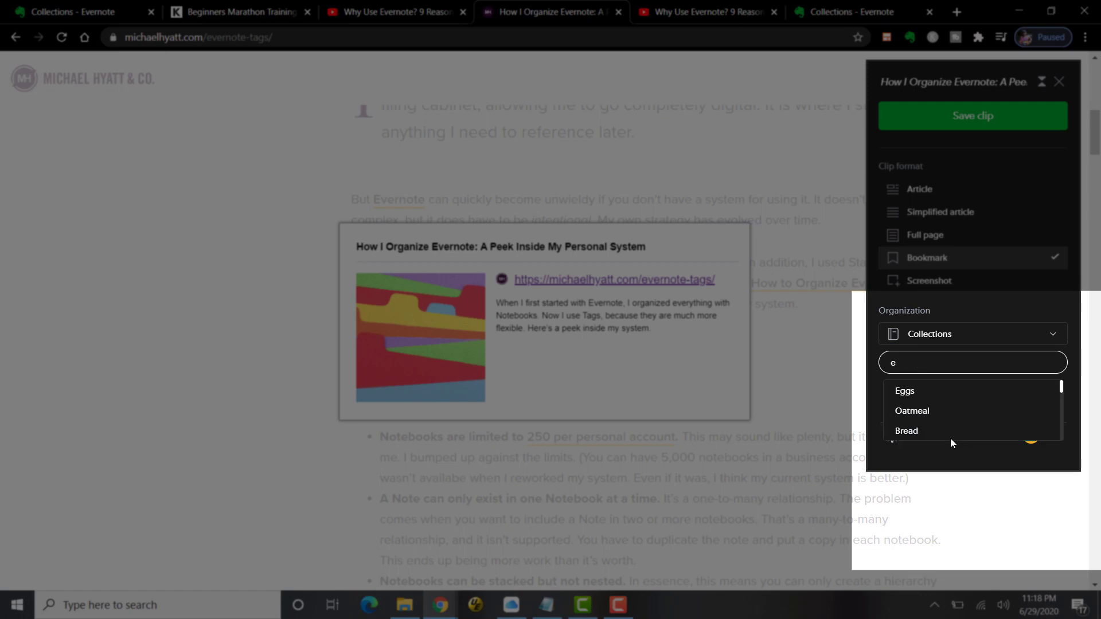
type("ve")
key("Down")
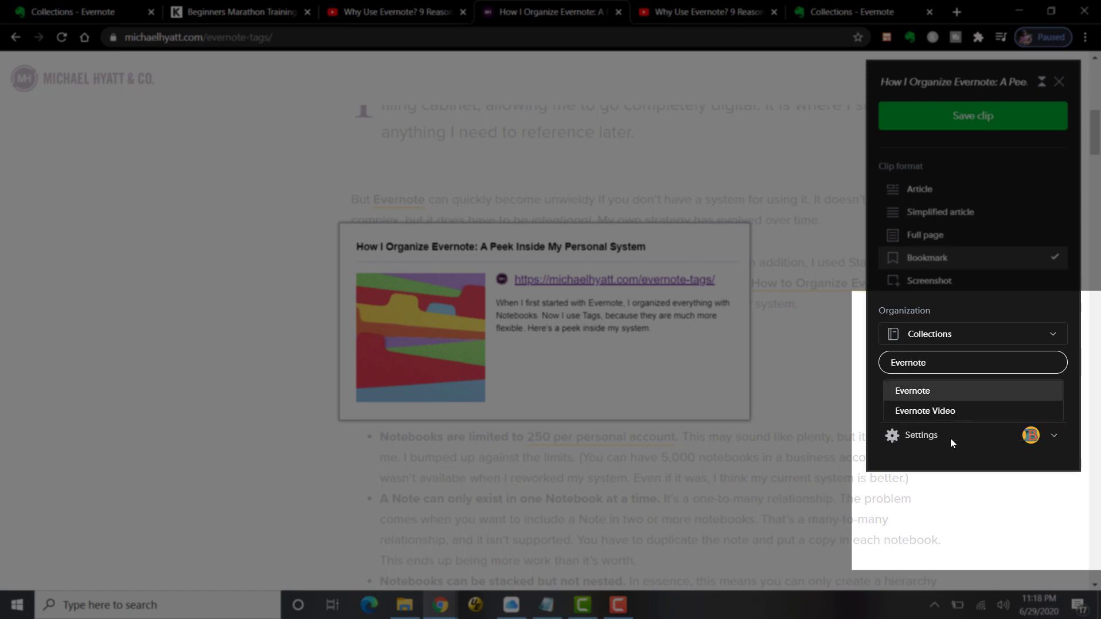
key("Return")
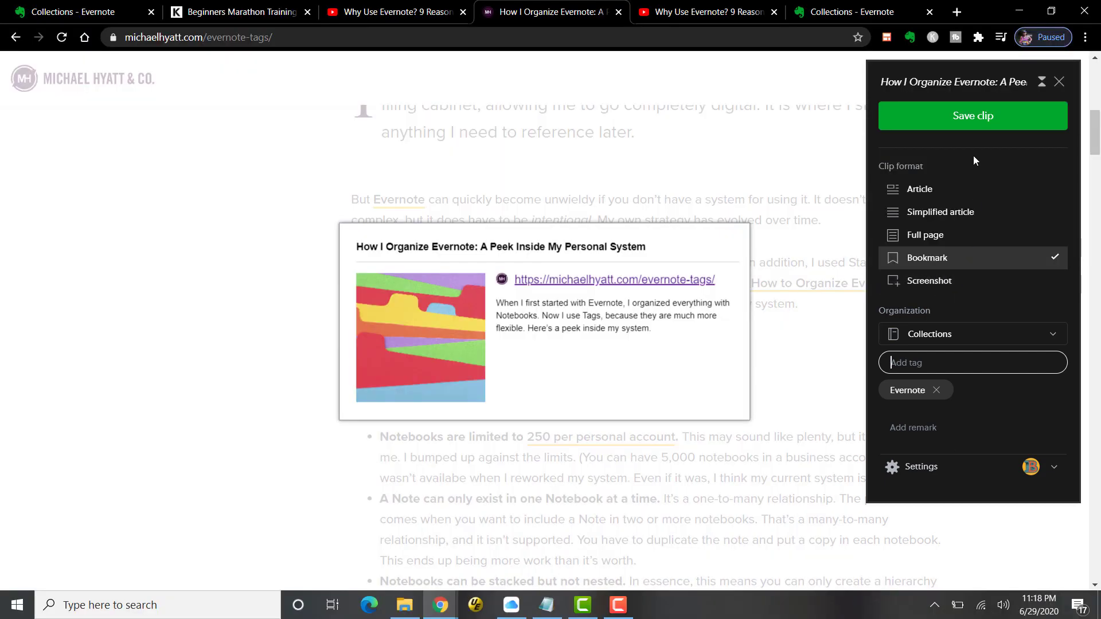
left_click(967, 129)
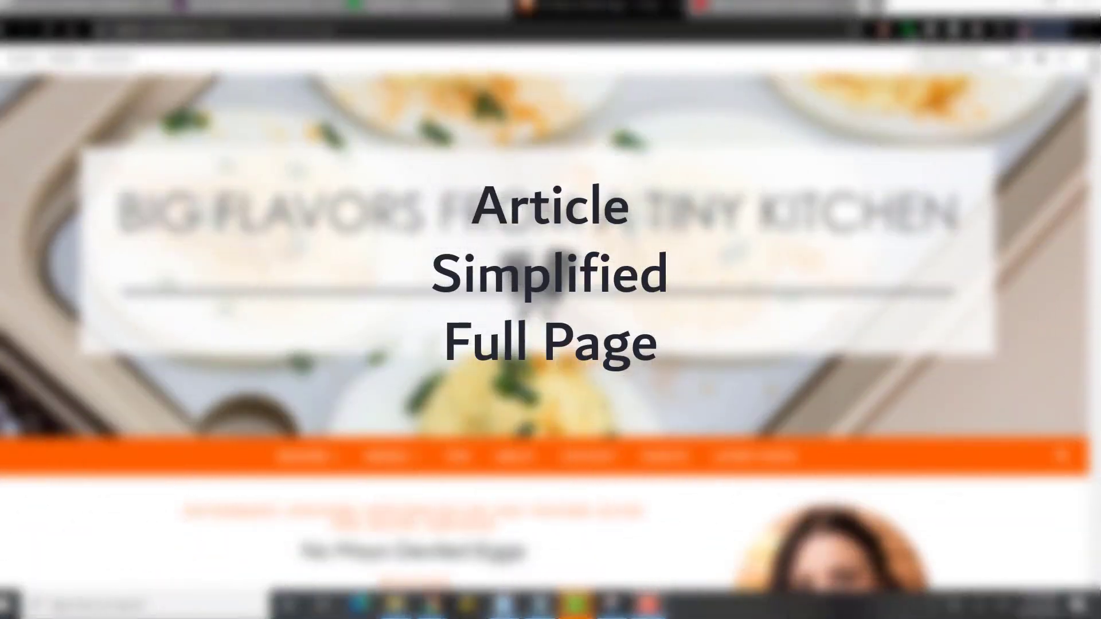
Launch Web Clipper on the No Mayo Deviled Eggs recipe page.
left_click(907, 30)
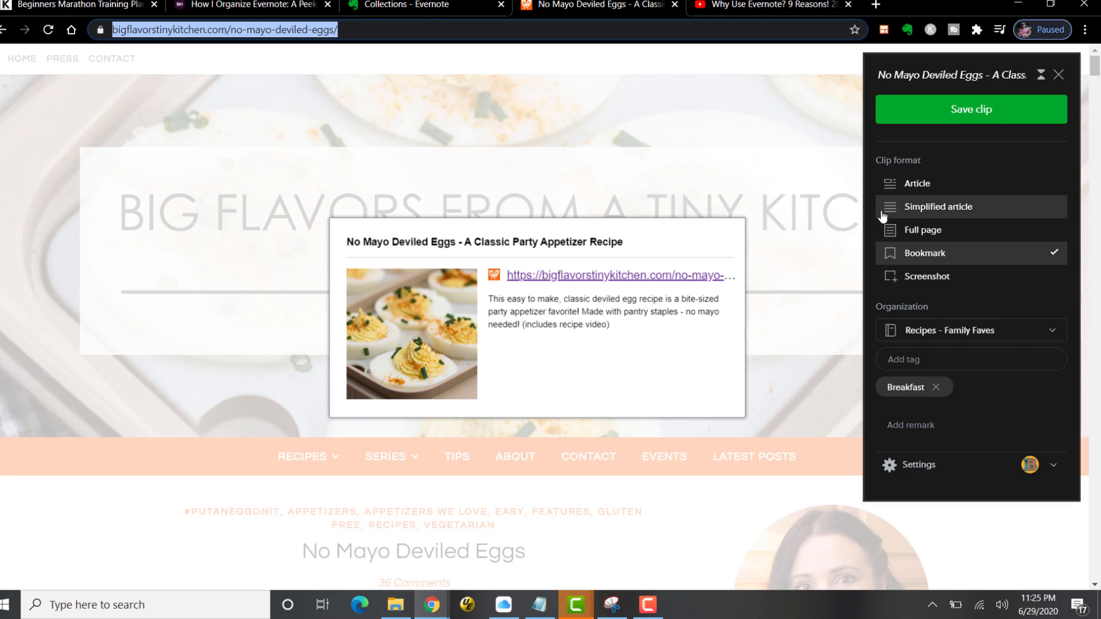
Change the deviled eggs clip format from Bookmark to Full page and review the captured area.
left_click(922, 229)
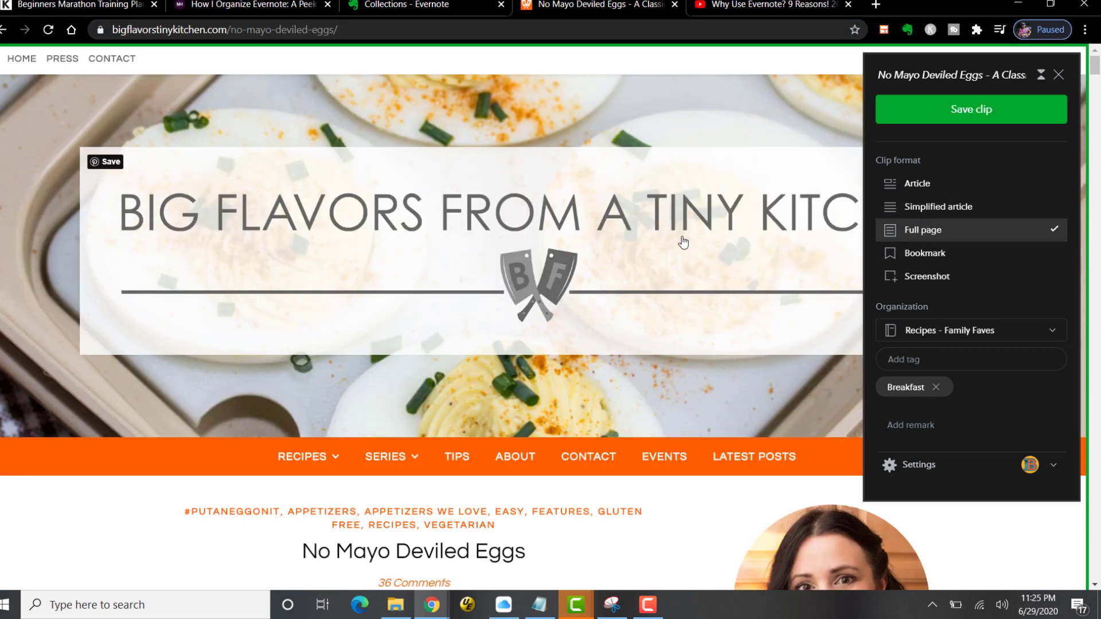
scroll(553, 275, "down", 9)
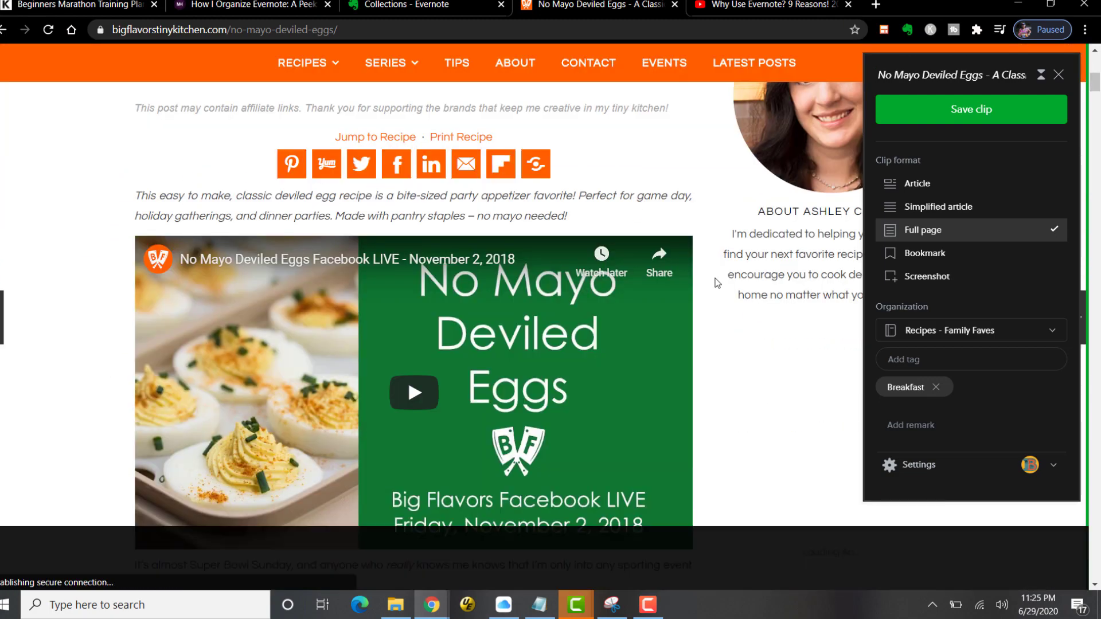
scroll(720, 298, "down", 3)
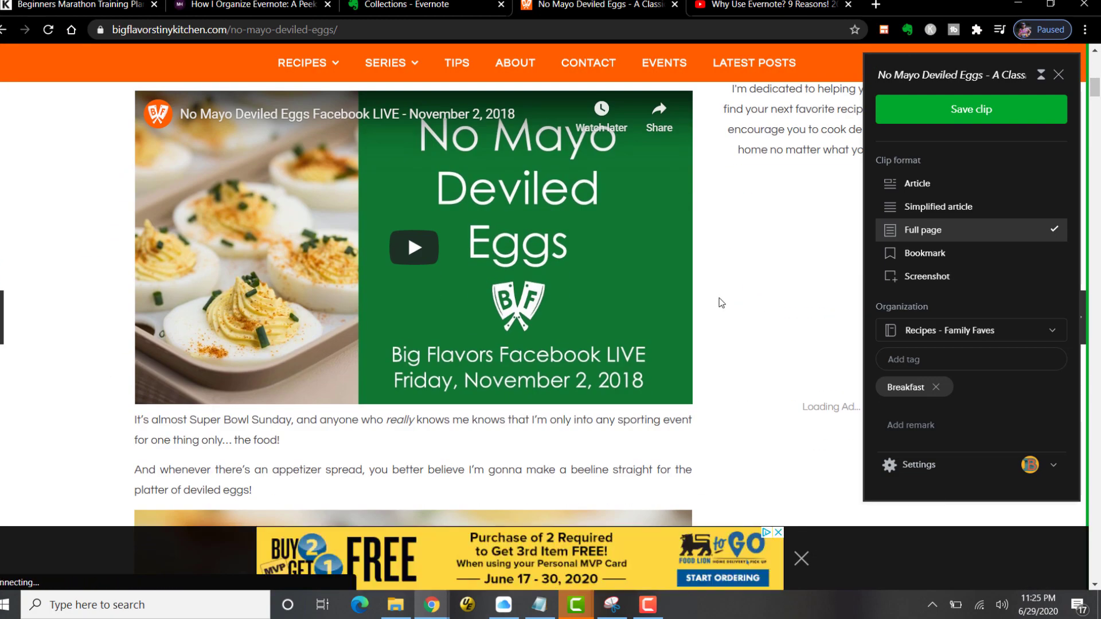
scroll(721, 303, "up", 12)
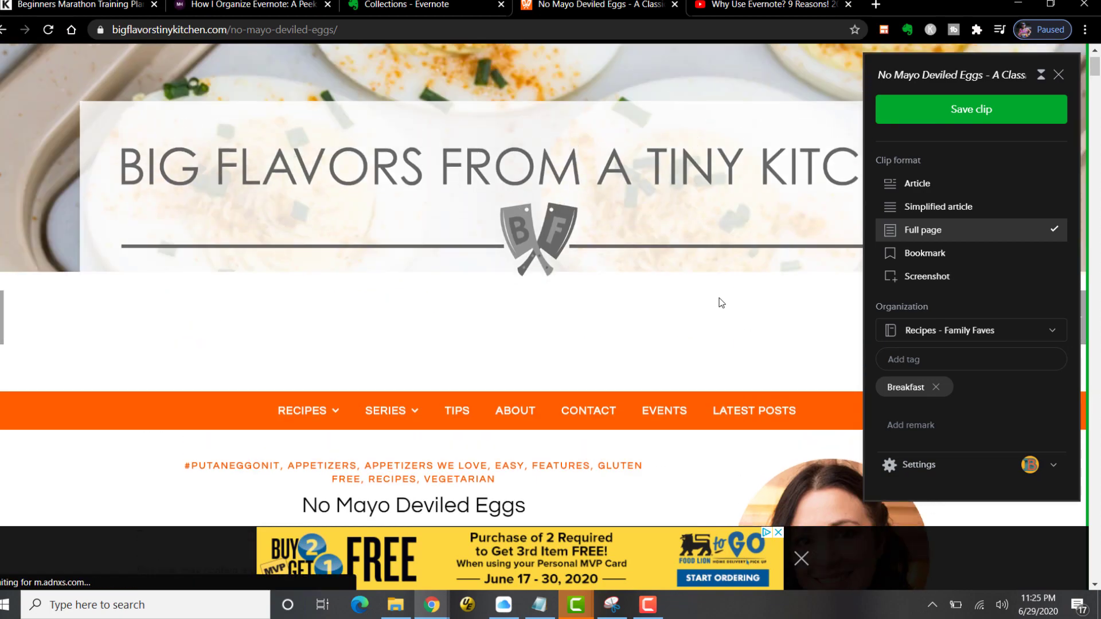
scroll(720, 304, "down", 4)
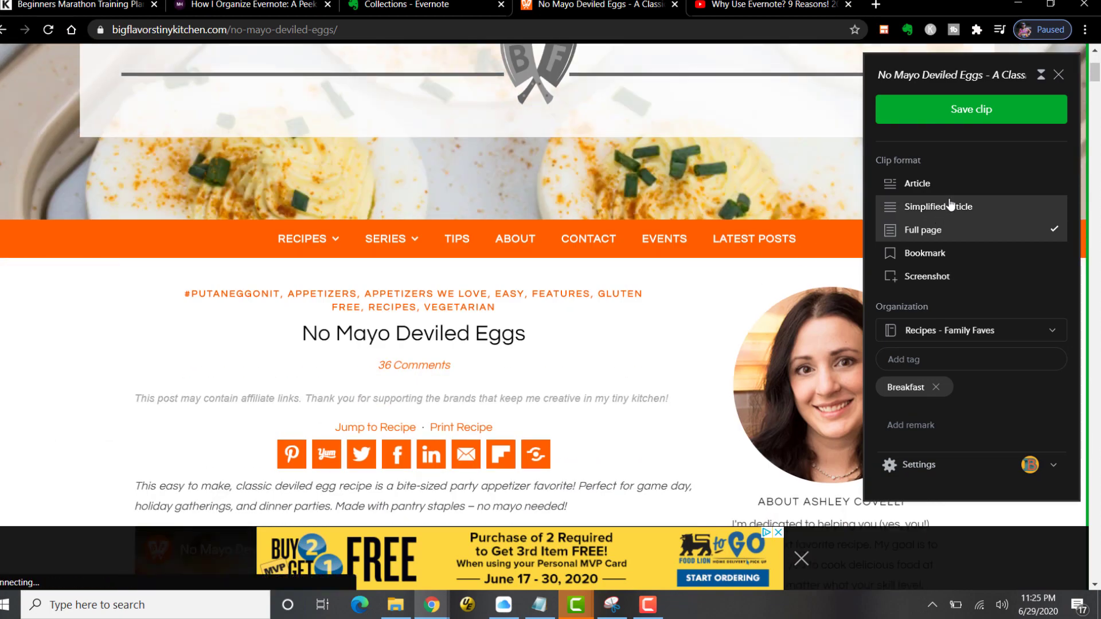
Switch to Article format and fit the capture region to the recipe title, intro text and video.
left_click(927, 193)
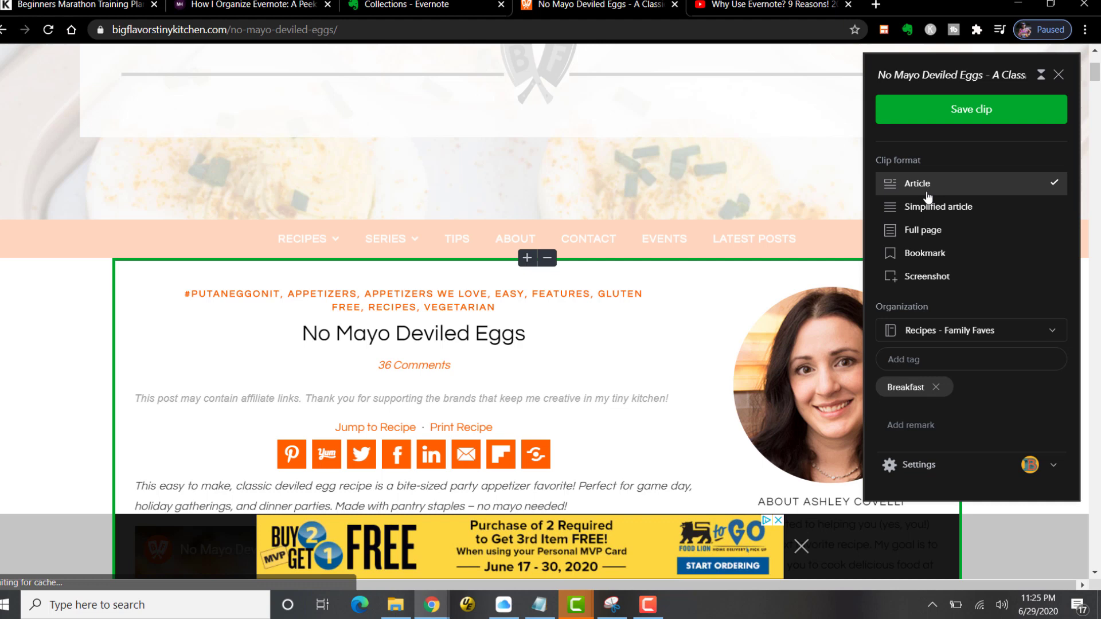
scroll(275, 396, "down", 2)
scroll(292, 371, "down", 2)
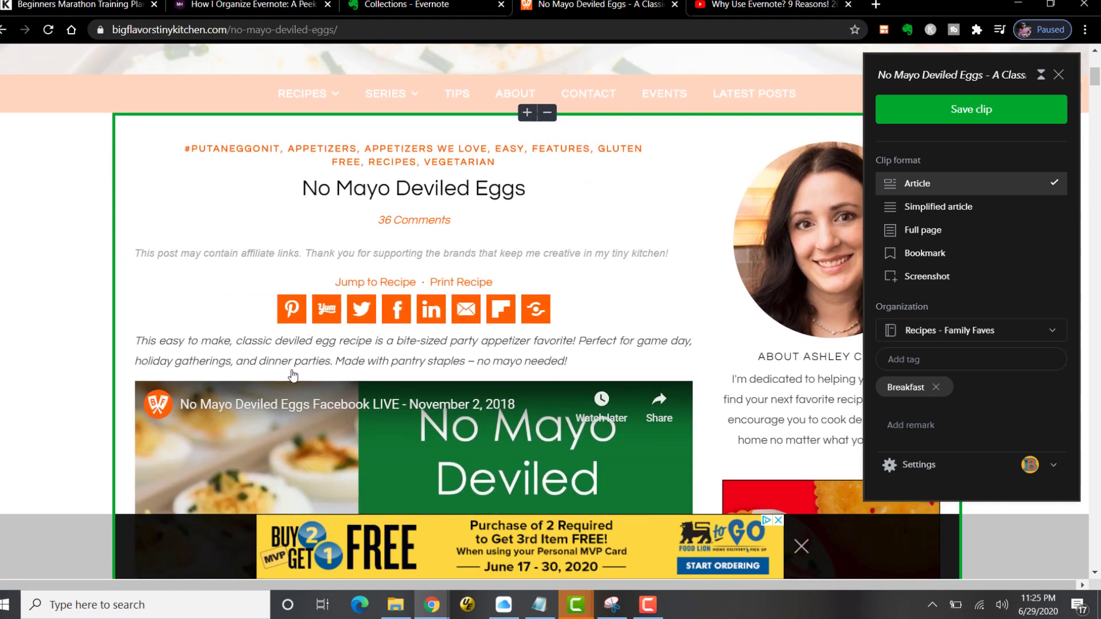
left_click(548, 117)
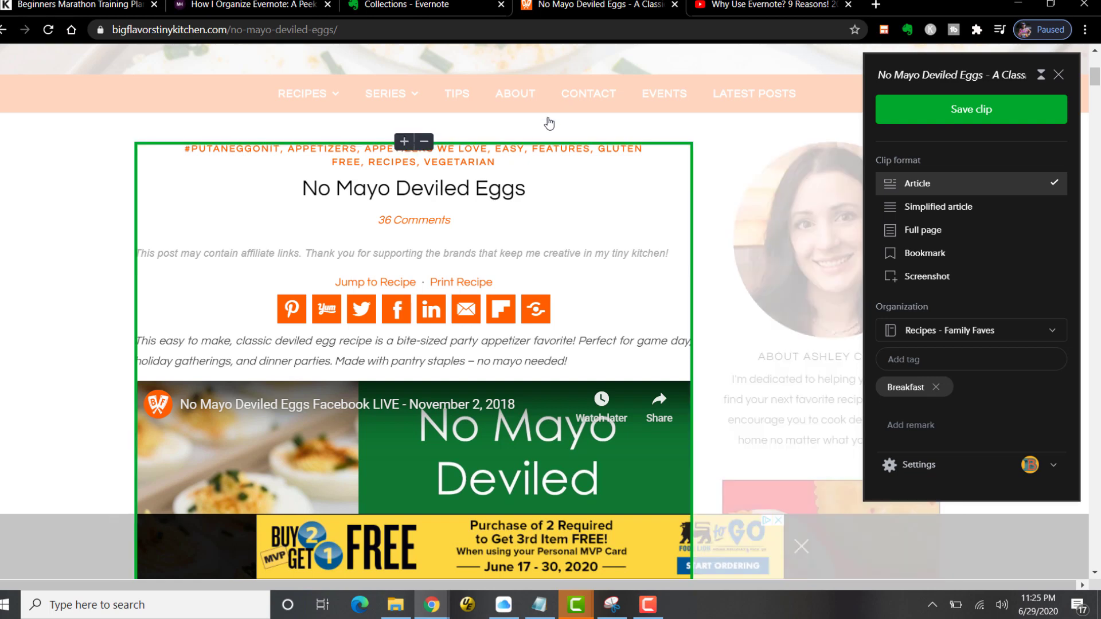
scroll(442, 221, "down", 1)
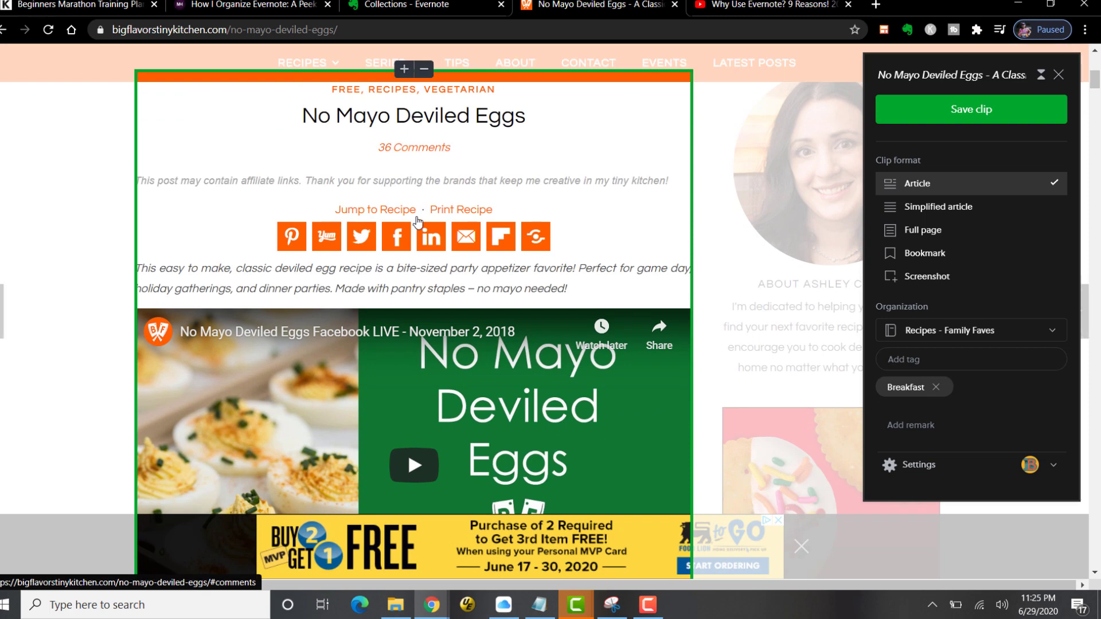
left_click(425, 73)
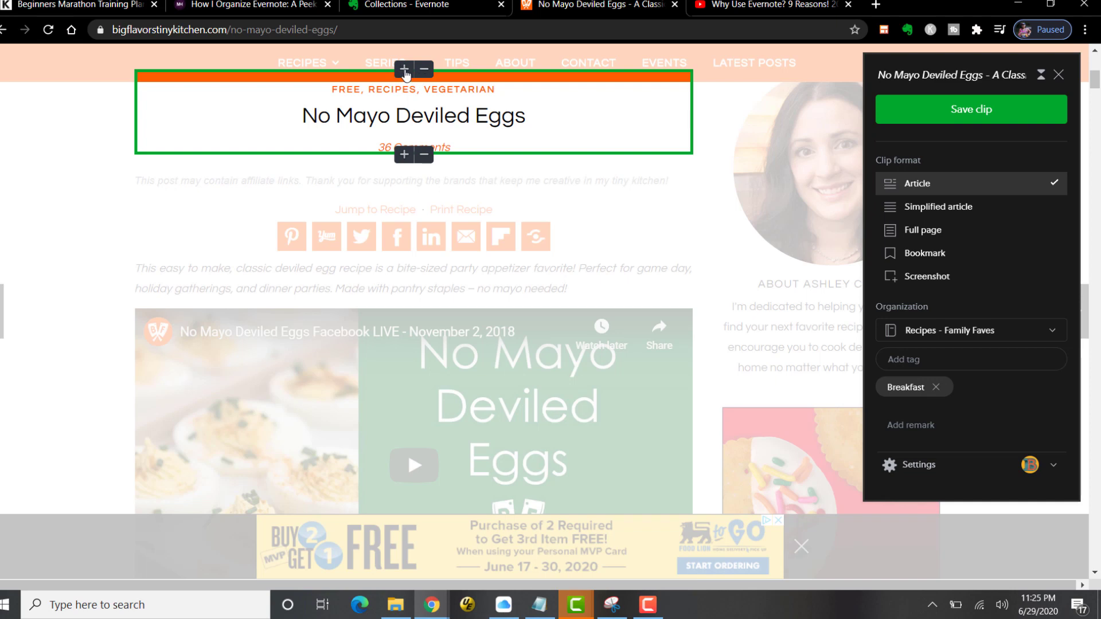
left_click(405, 71)
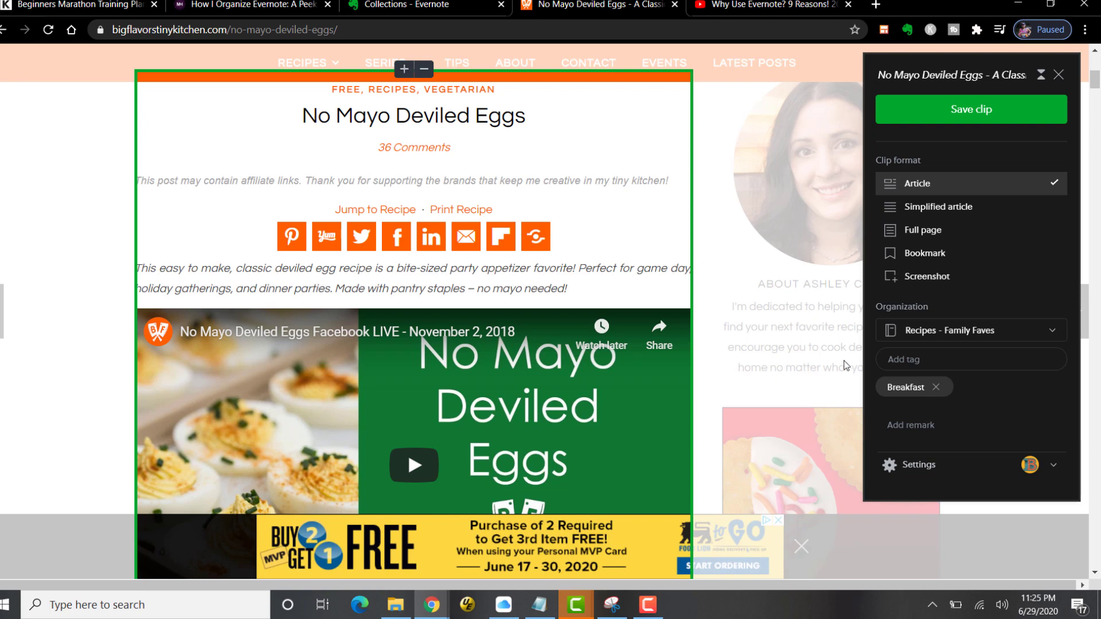
Save the deviled eggs recipe as a Simplified article clip into Recipes - Family Faves.
left_click(956, 213)
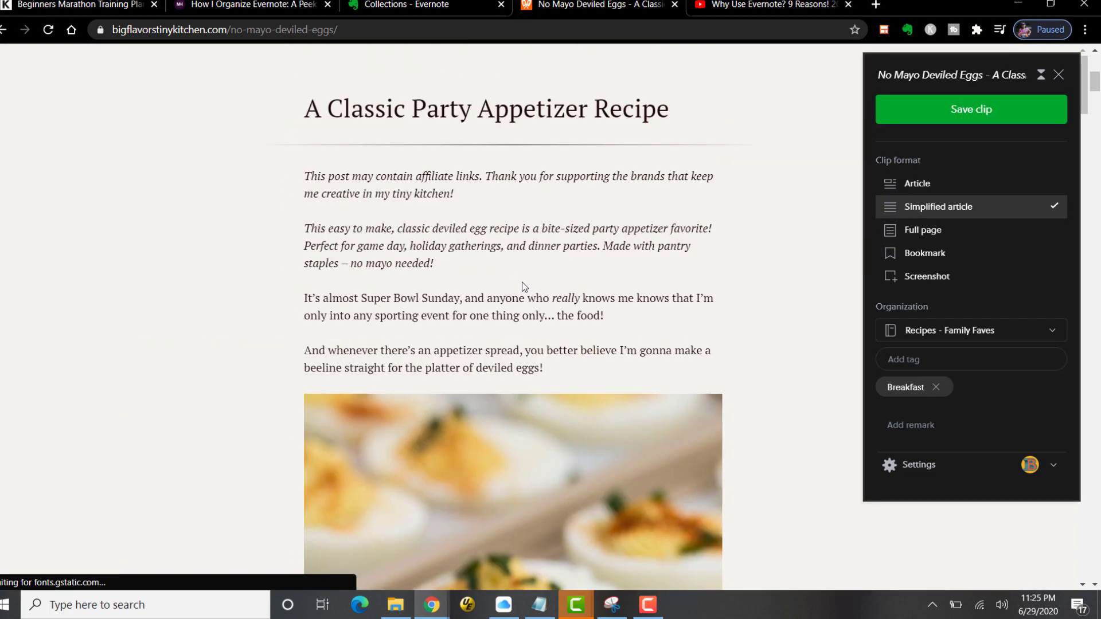
scroll(150, 307, "down", 1)
scroll(152, 310, "down", 3)
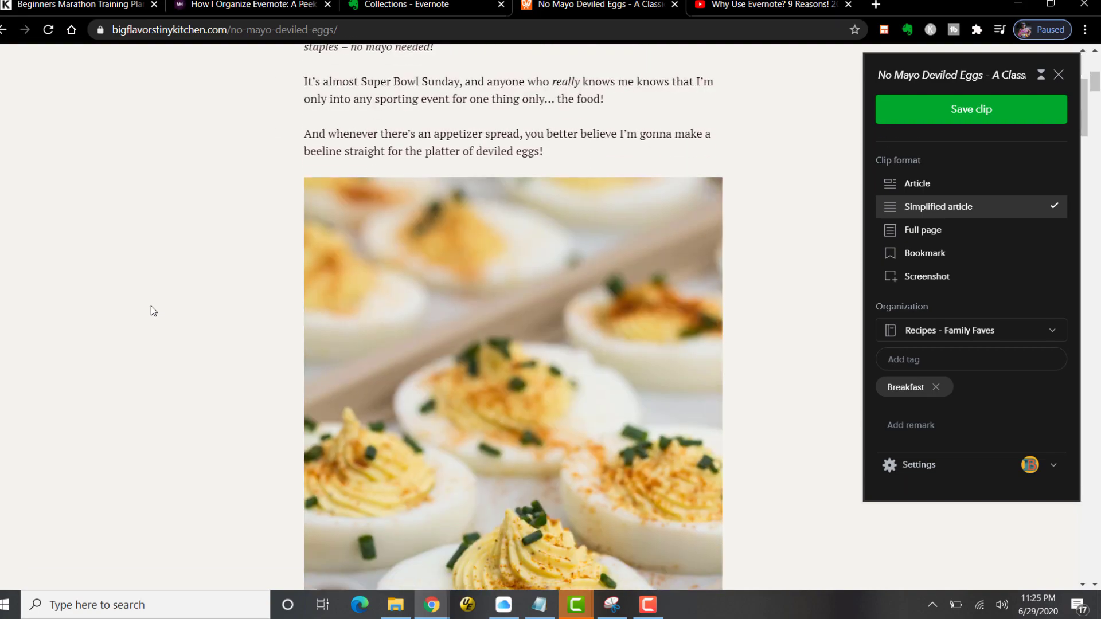
scroll(151, 307, "down", 15)
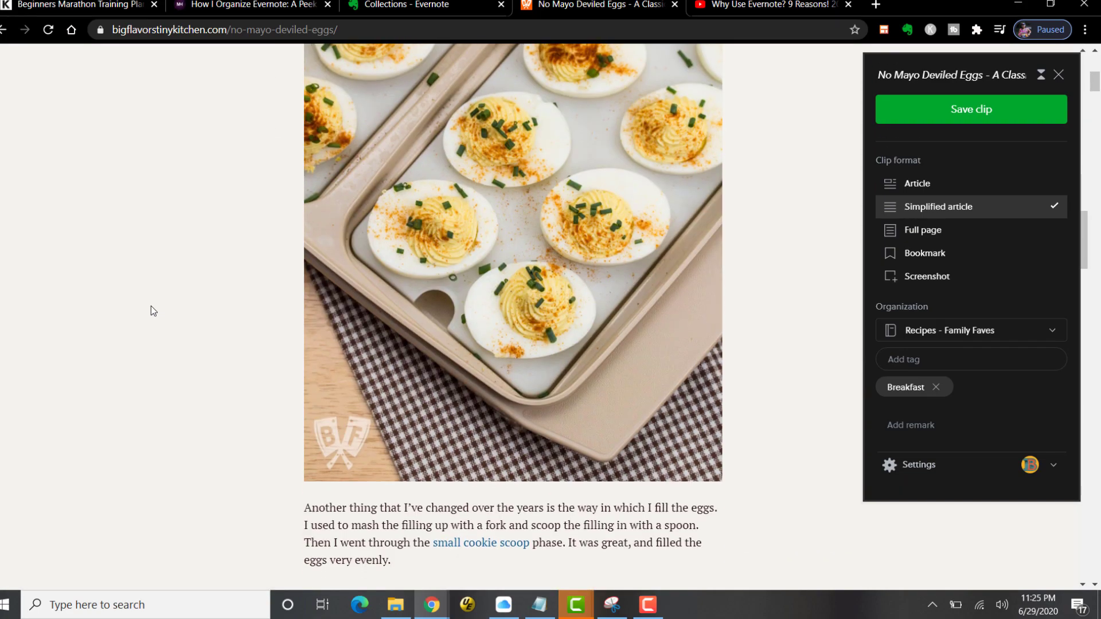
scroll(151, 307, "down", 20)
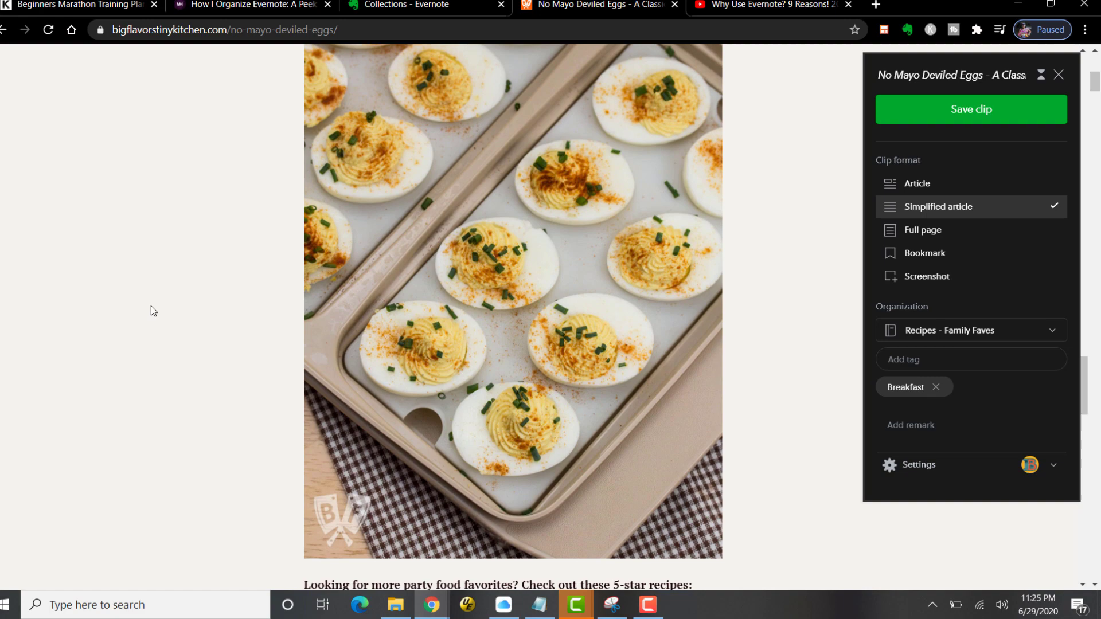
scroll(151, 310, "down", 15)
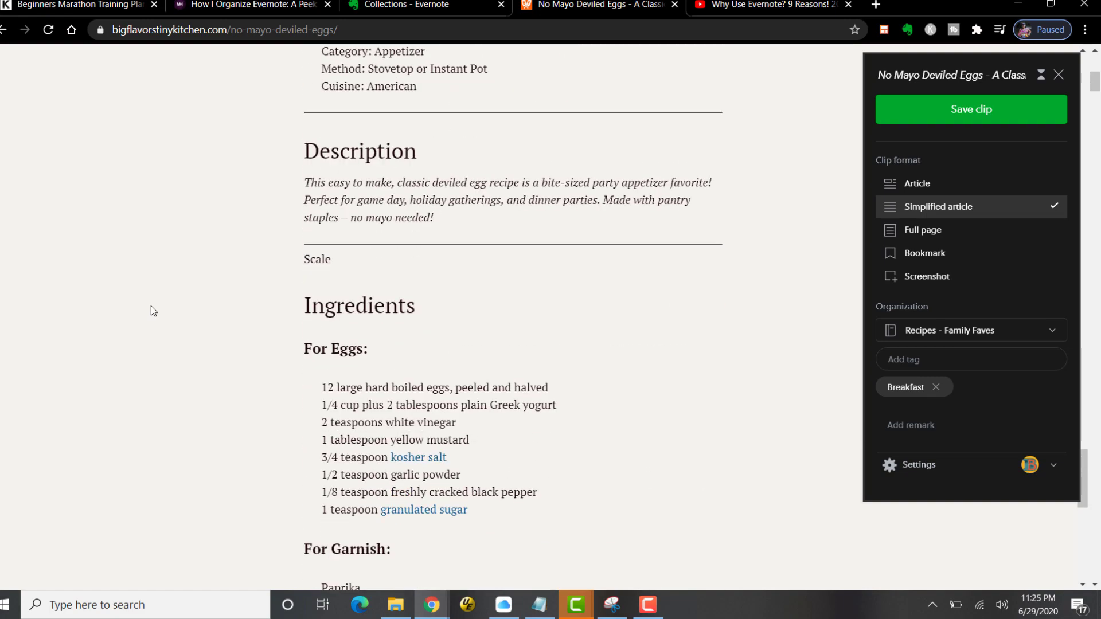
scroll(150, 310, "down", 4)
left_click(955, 112)
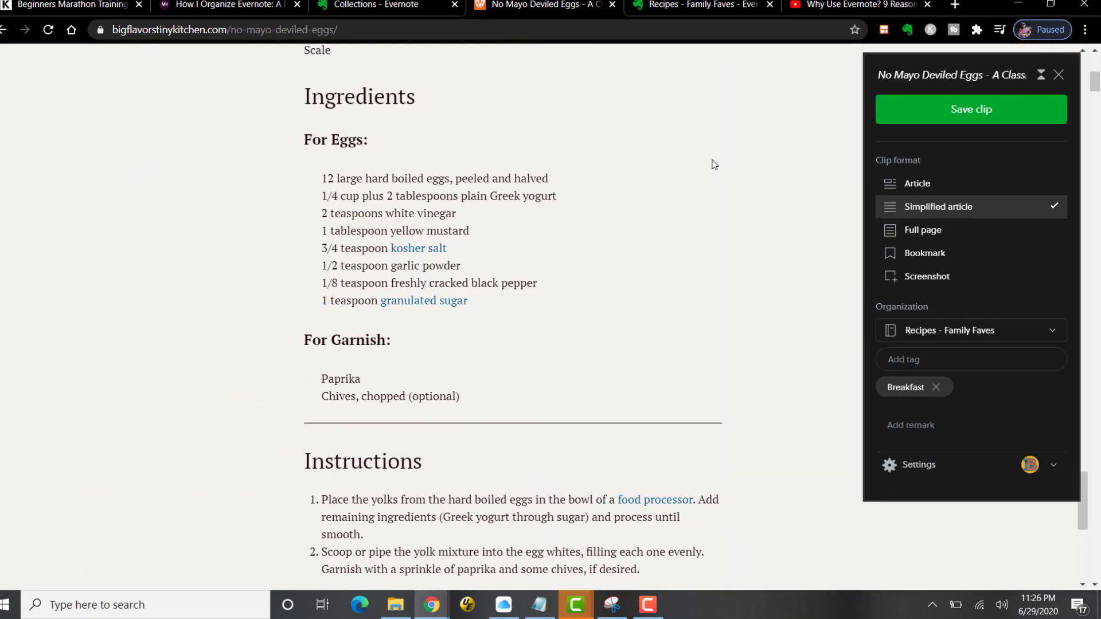
Refile the clip to Recipes - To Try, add the Eggs tag next to Breakfast, and save.
left_click(994, 336)
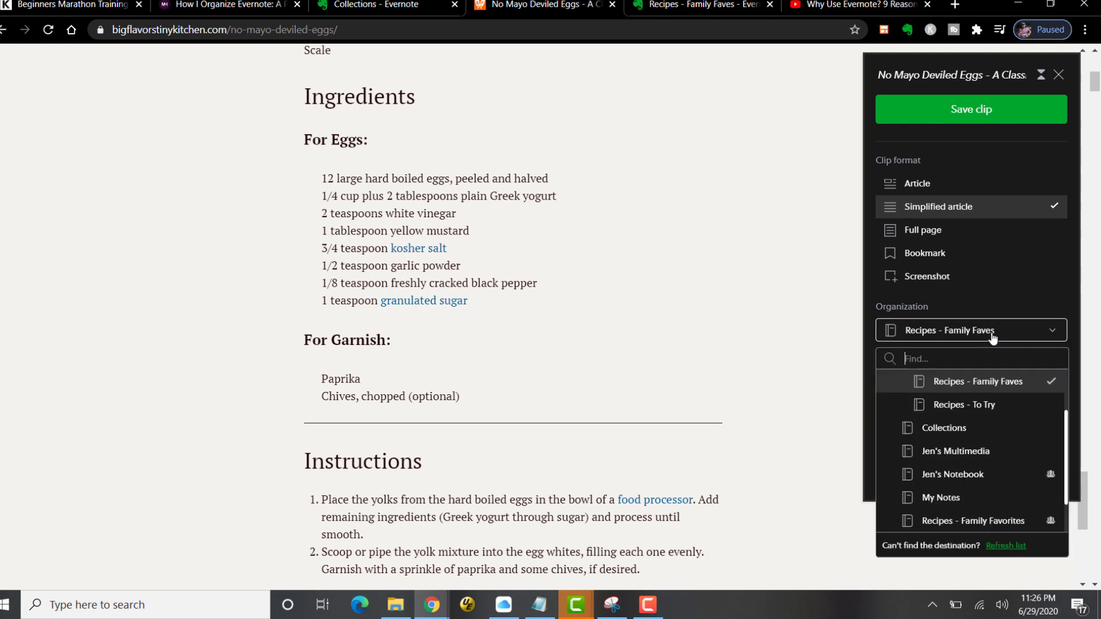
left_click(996, 405)
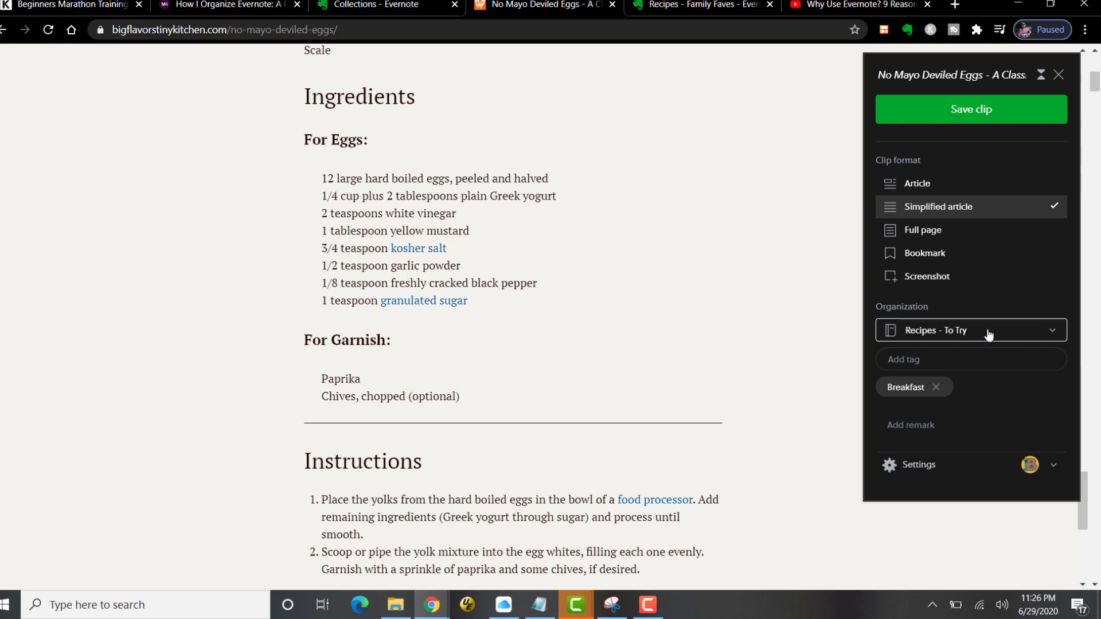
scroll(573, 235, "up", 1)
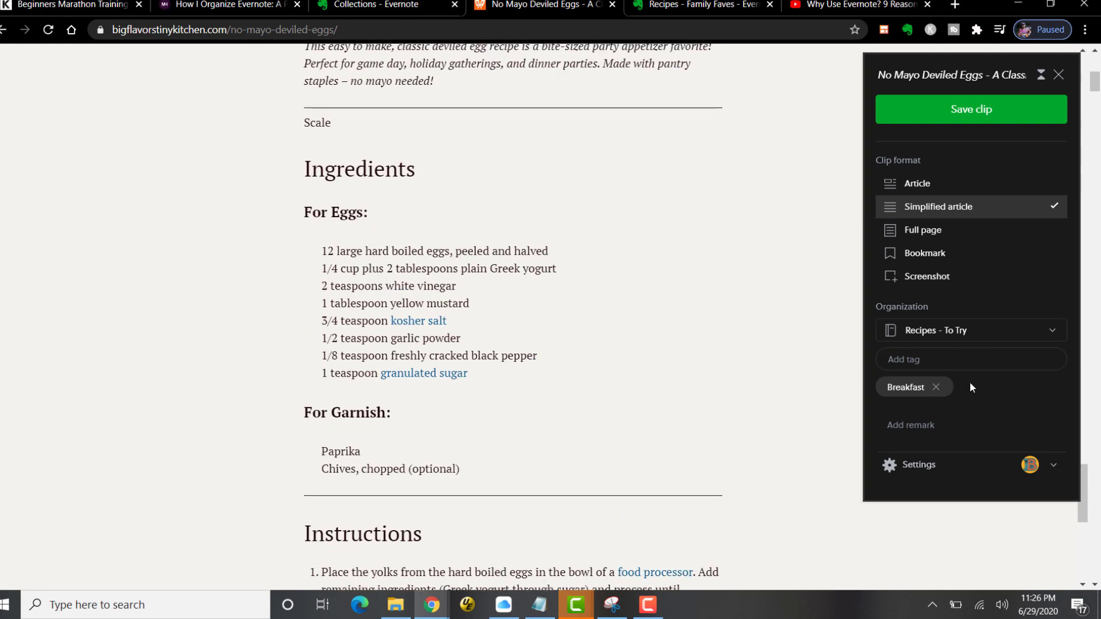
left_click(969, 359)
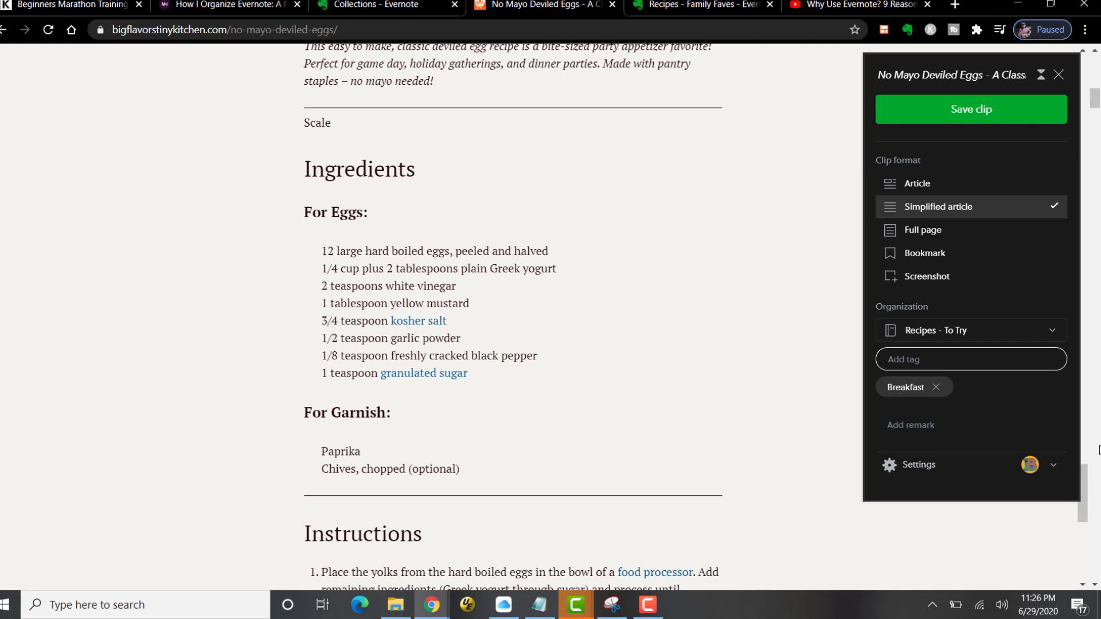
type("Eggs")
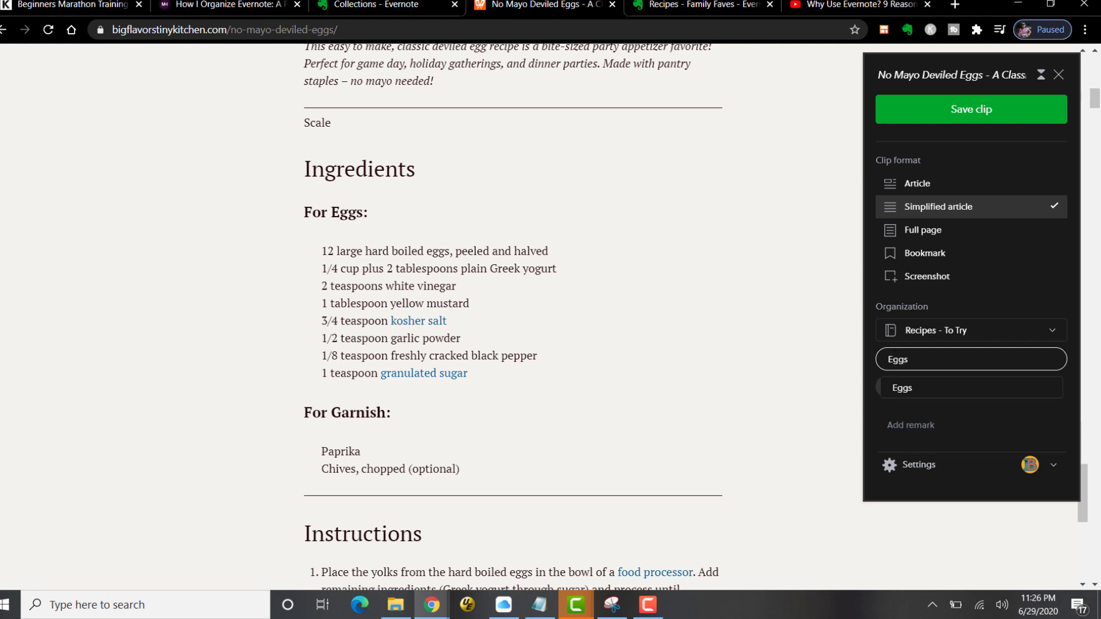
left_click(898, 389)
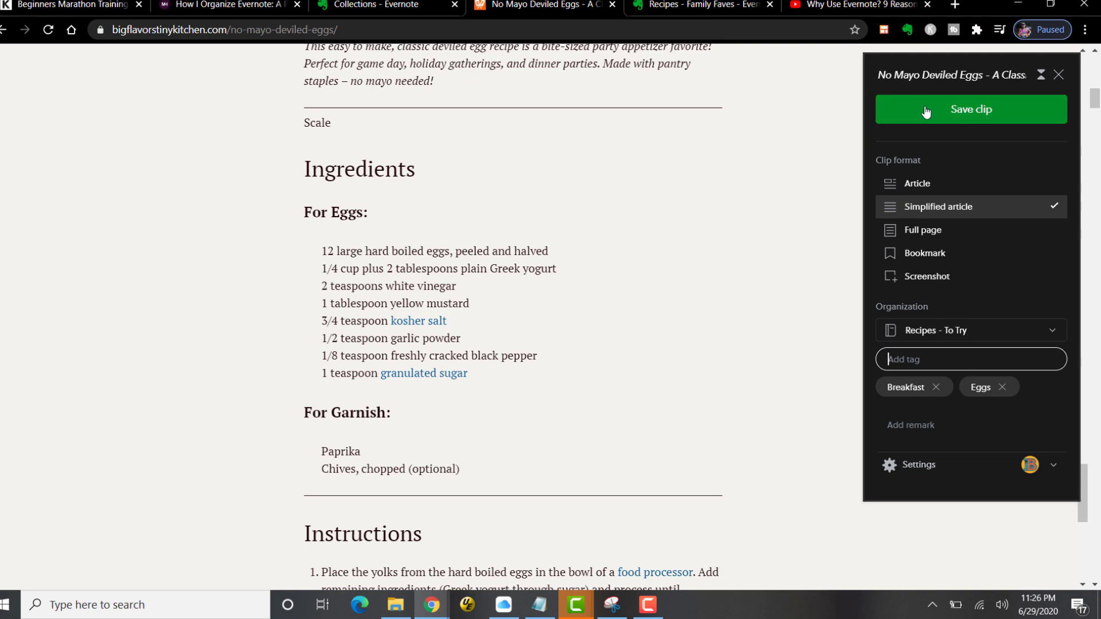
left_click(971, 109)
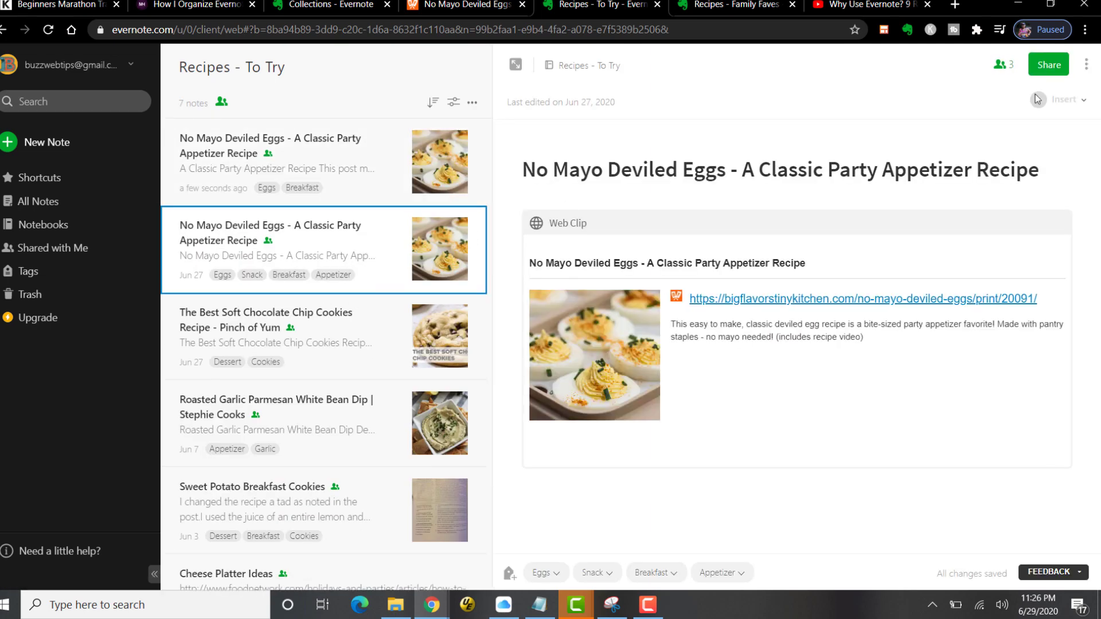
Delete the older duplicate deviled eggs note and confirm moving it to trash.
left_click(1086, 65)
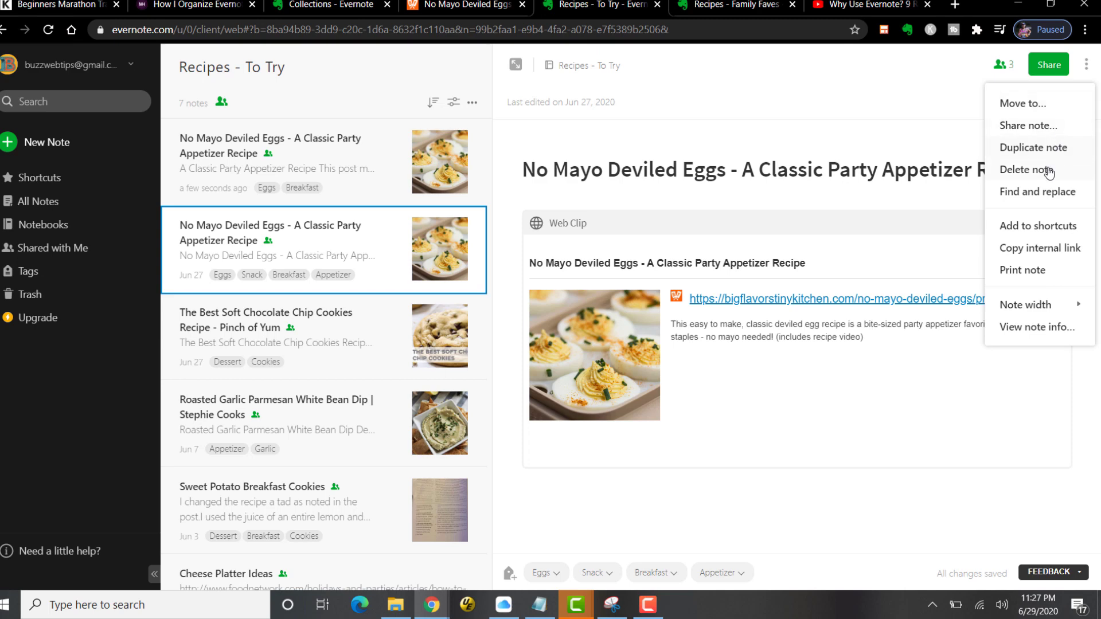
left_click(1004, 169)
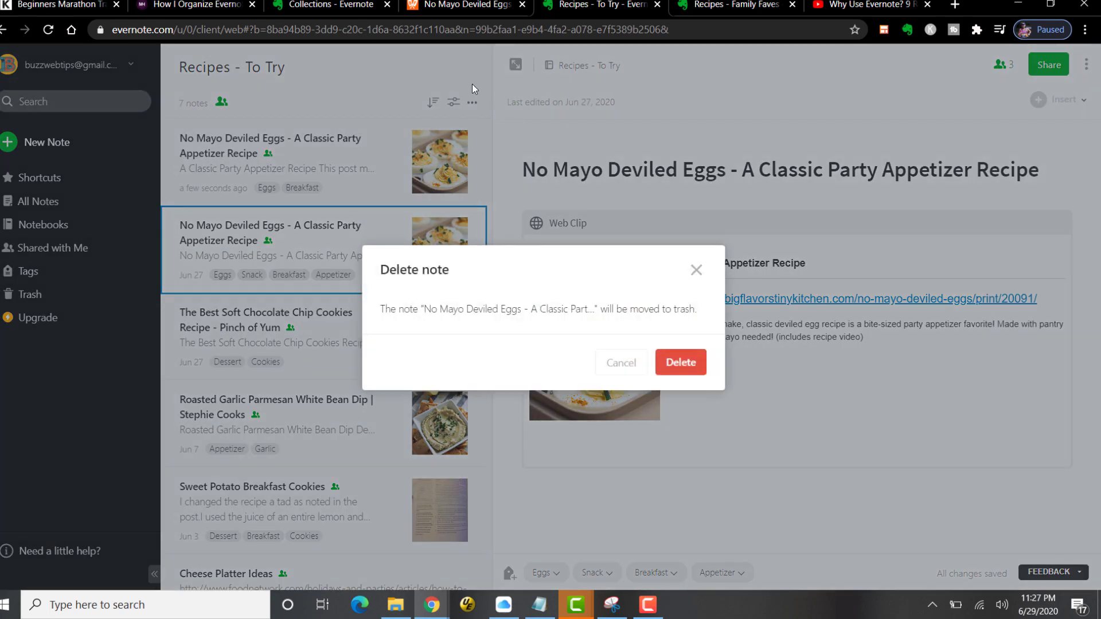
left_click(679, 363)
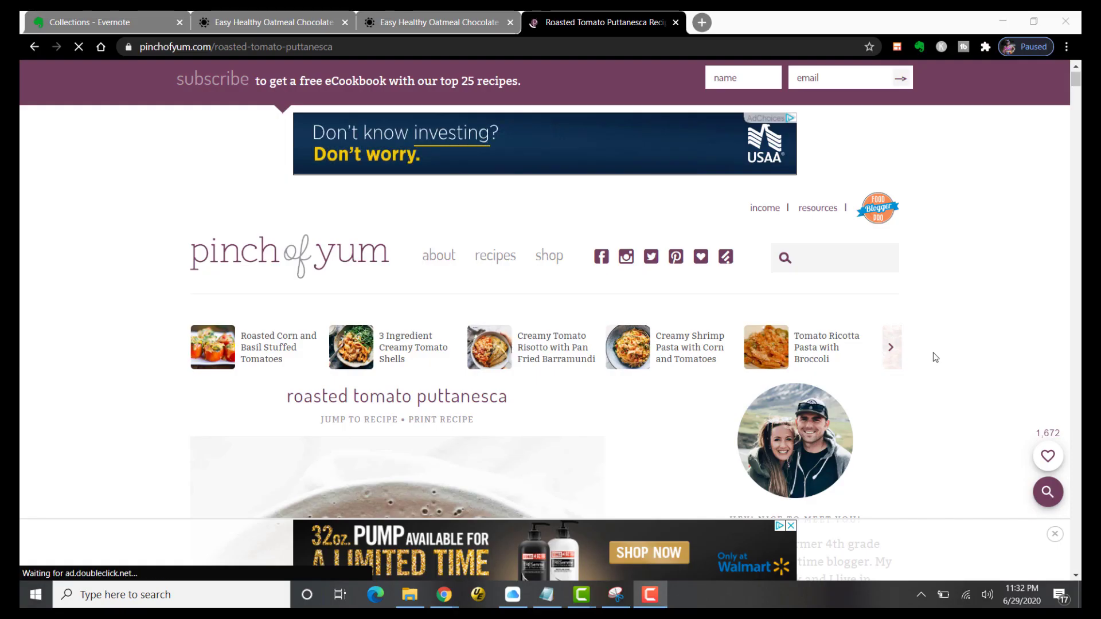
Scroll to the puttanesca recipe card and open its Print Recipe version.
scroll(944, 349, "down", 8)
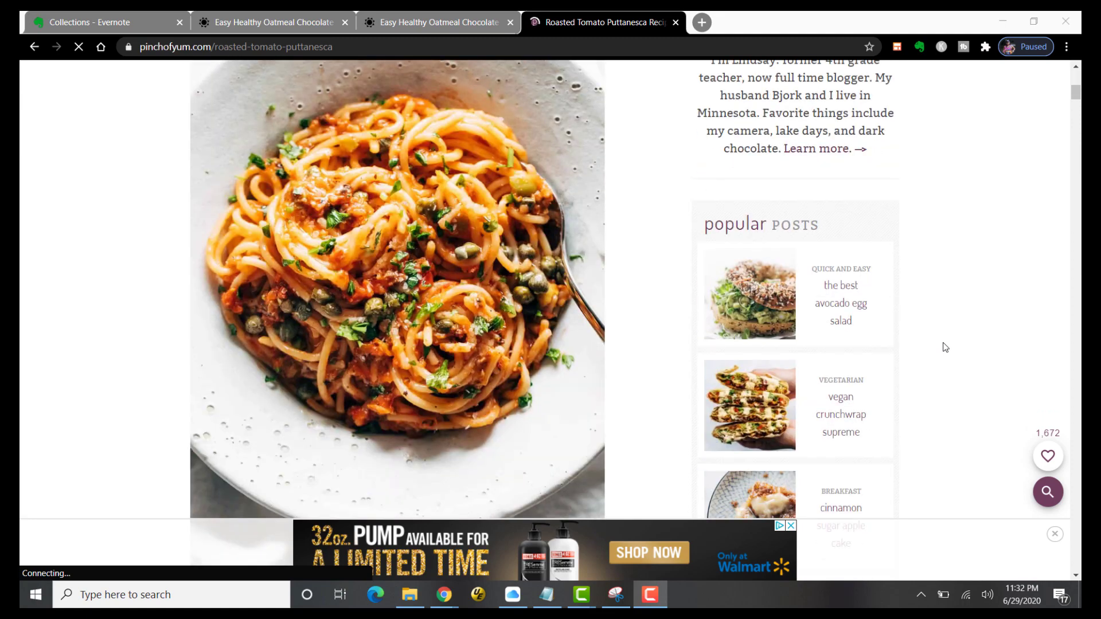
scroll(944, 346, "down", 10)
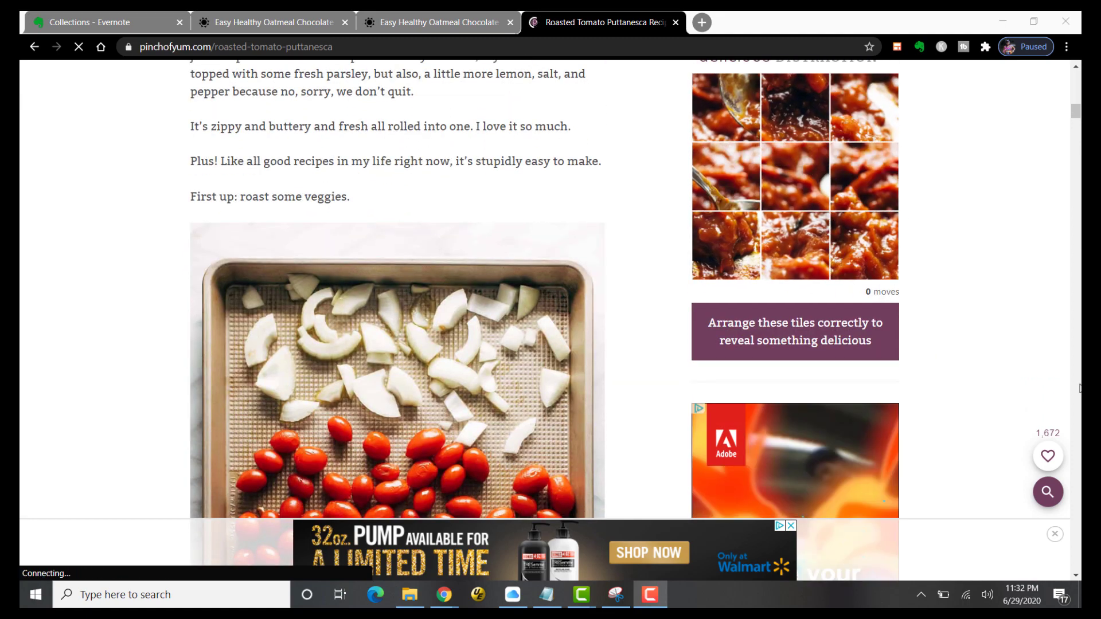
scroll(467, 199, "down", 20)
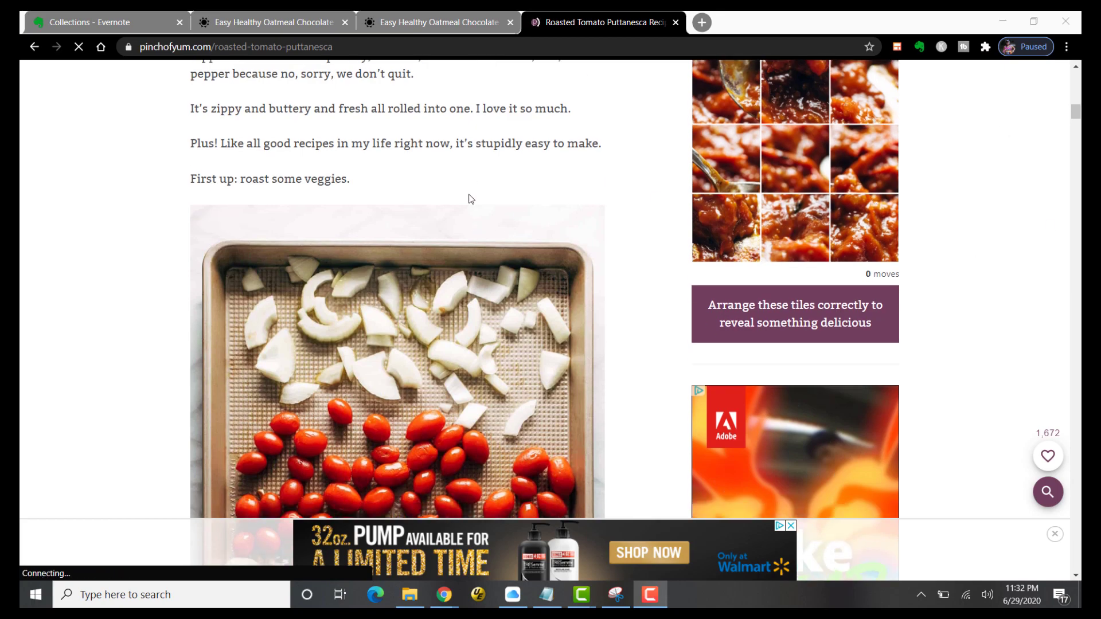
scroll(69, 304, "down", 10)
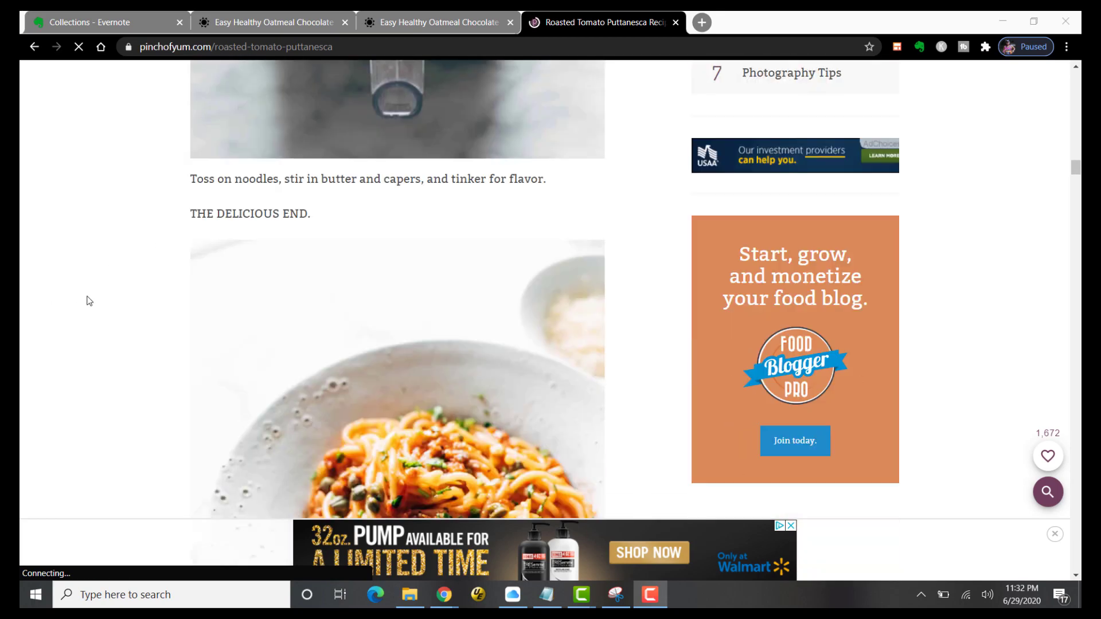
scroll(92, 297, "down", 15)
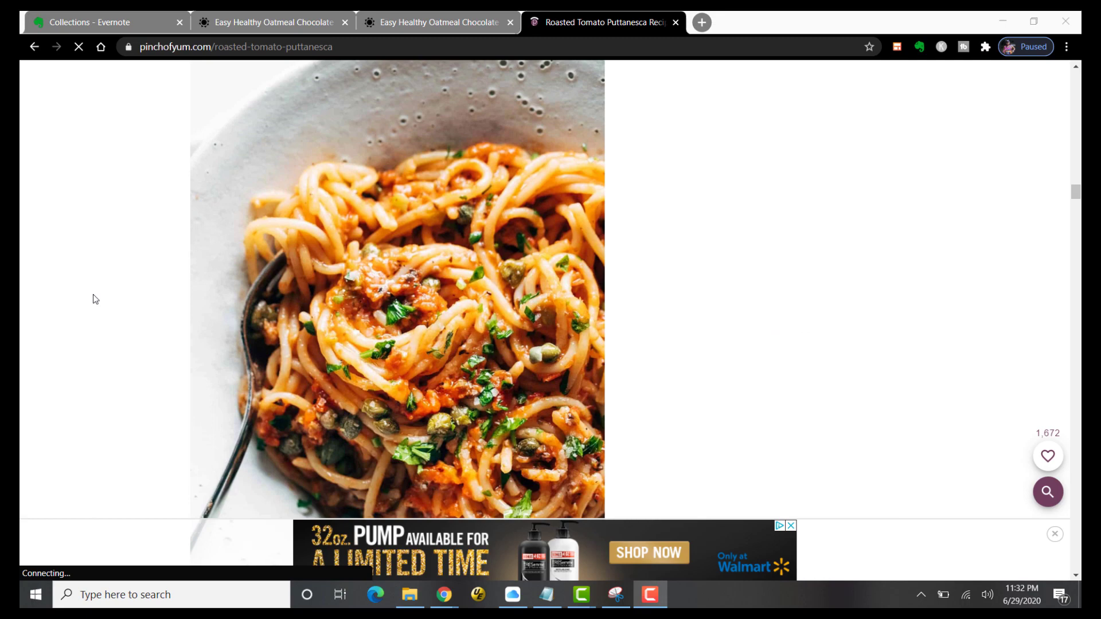
scroll(96, 295, "down", 5)
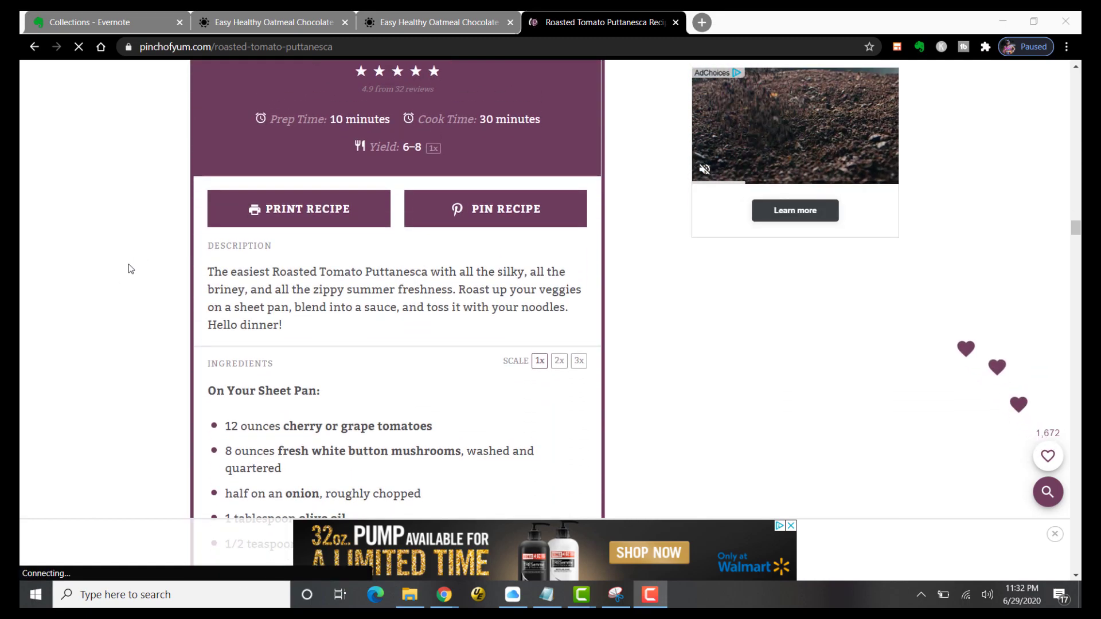
scroll(129, 264, "down", 4)
scroll(126, 285, "up", 5)
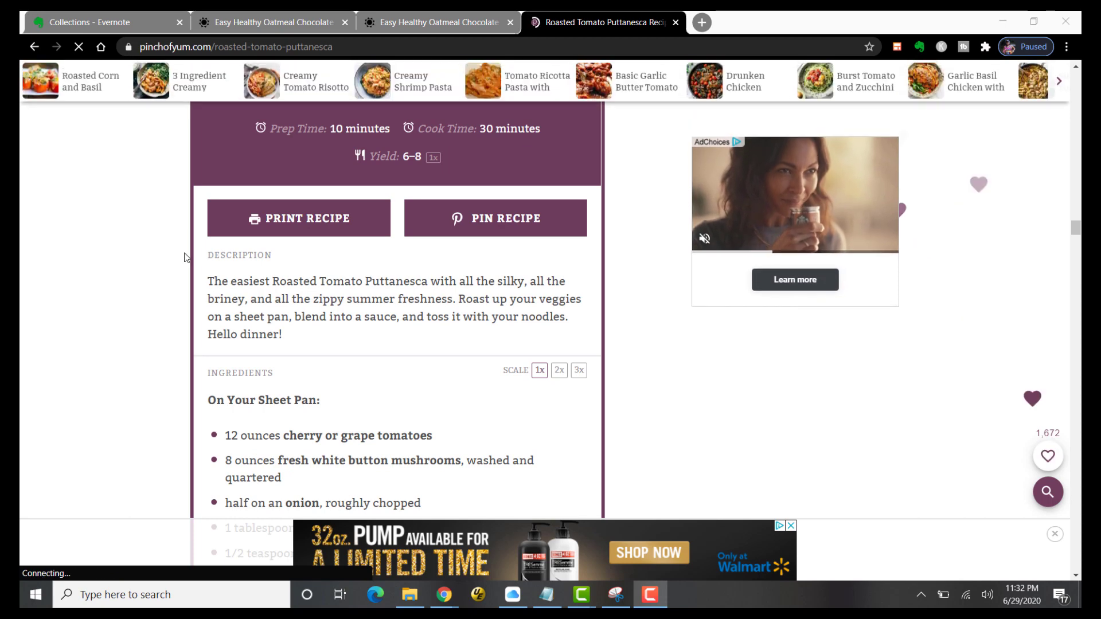
left_click(290, 224)
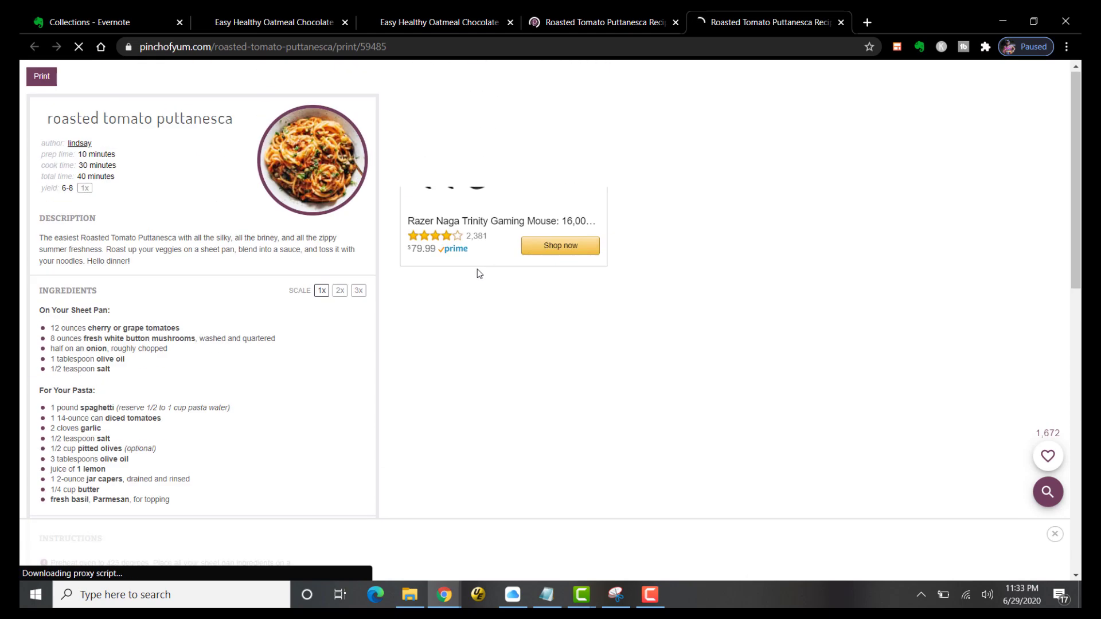
Launch Web Clipper on the printable puttanesca page and choose Article format.
left_click(920, 48)
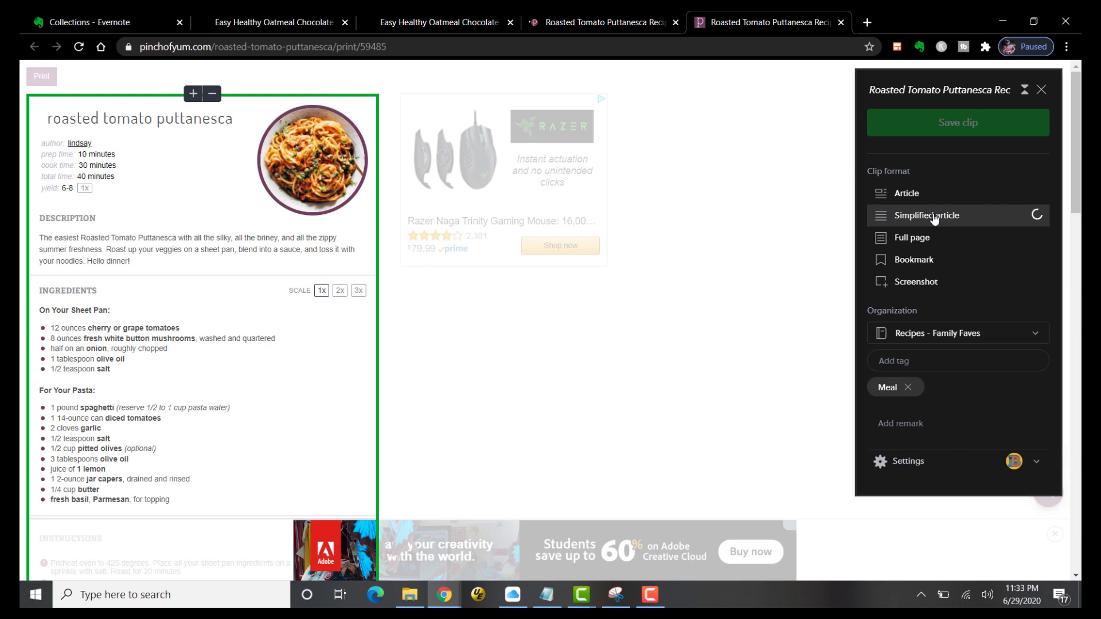
scroll(665, 368, "down", 2)
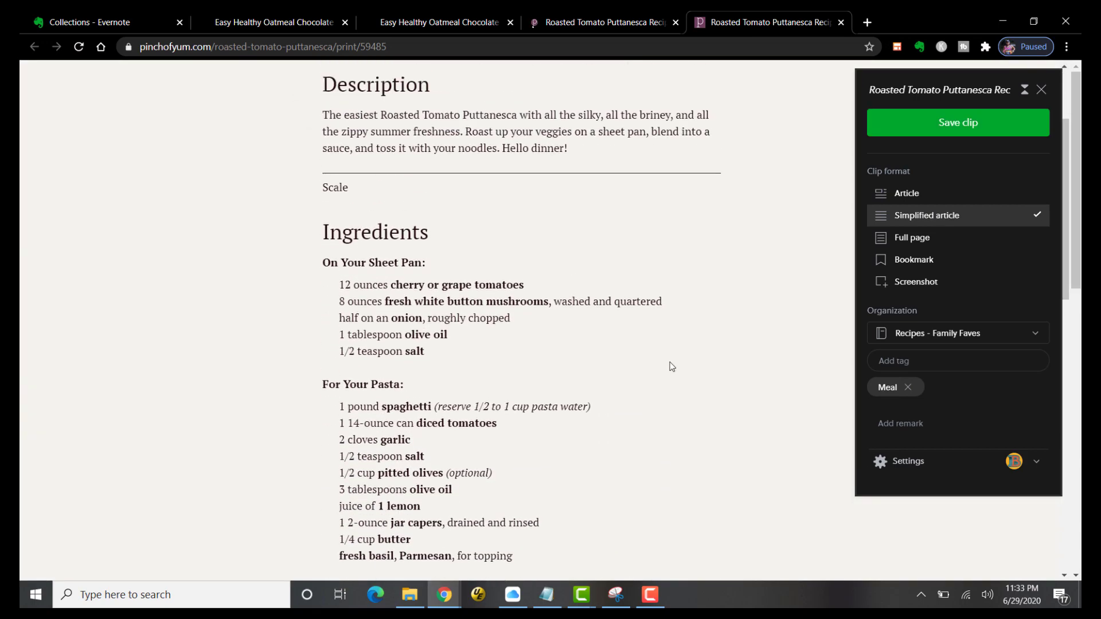
scroll(669, 365, "up", 2)
scroll(669, 365, "down", 5)
left_click(931, 193)
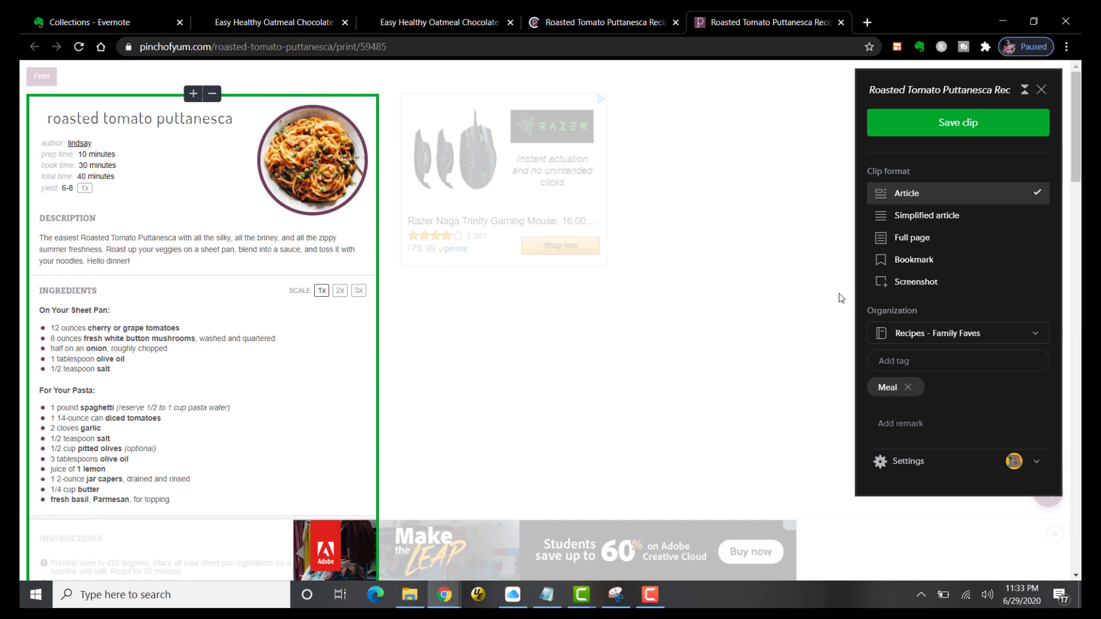
File the clip in Recipes - To Try and add the Vegetarian tag.
left_click(985, 344)
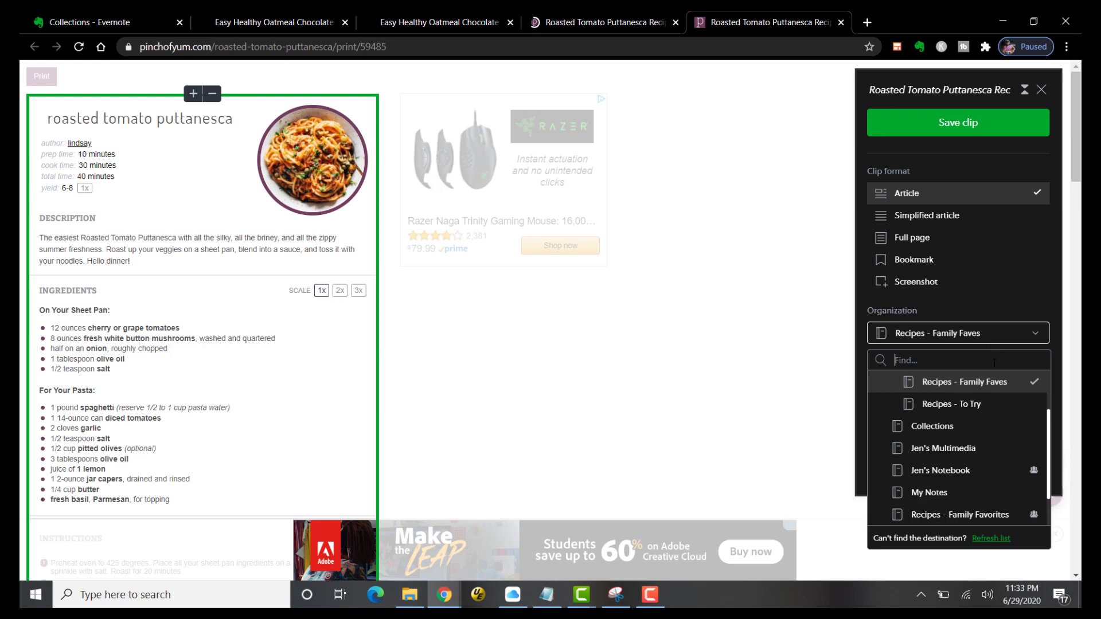
left_click(994, 406)
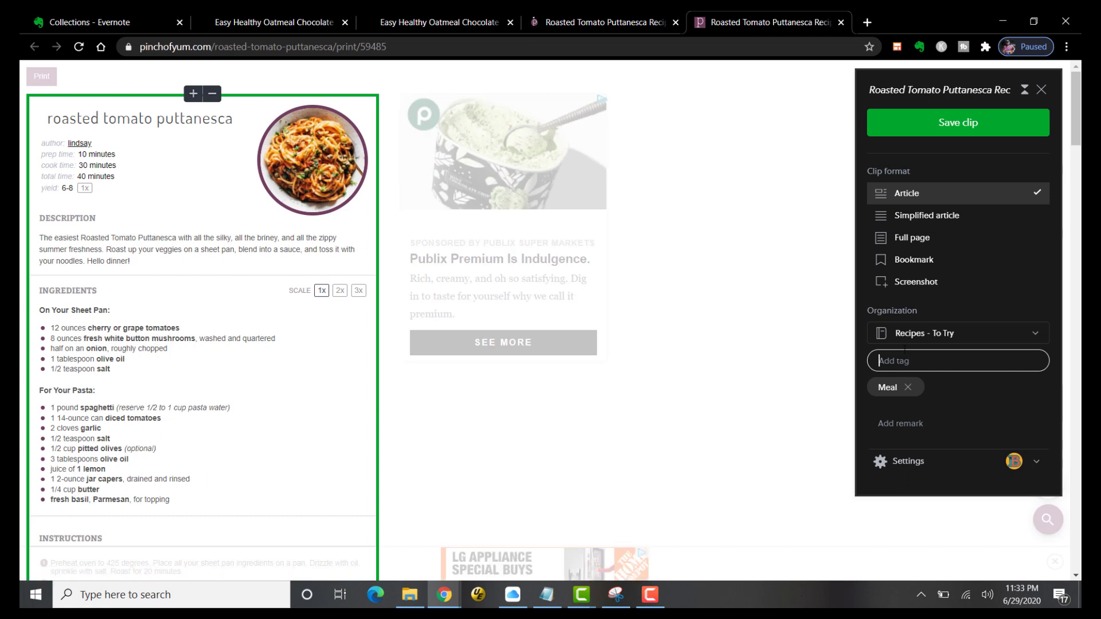
type("Veg")
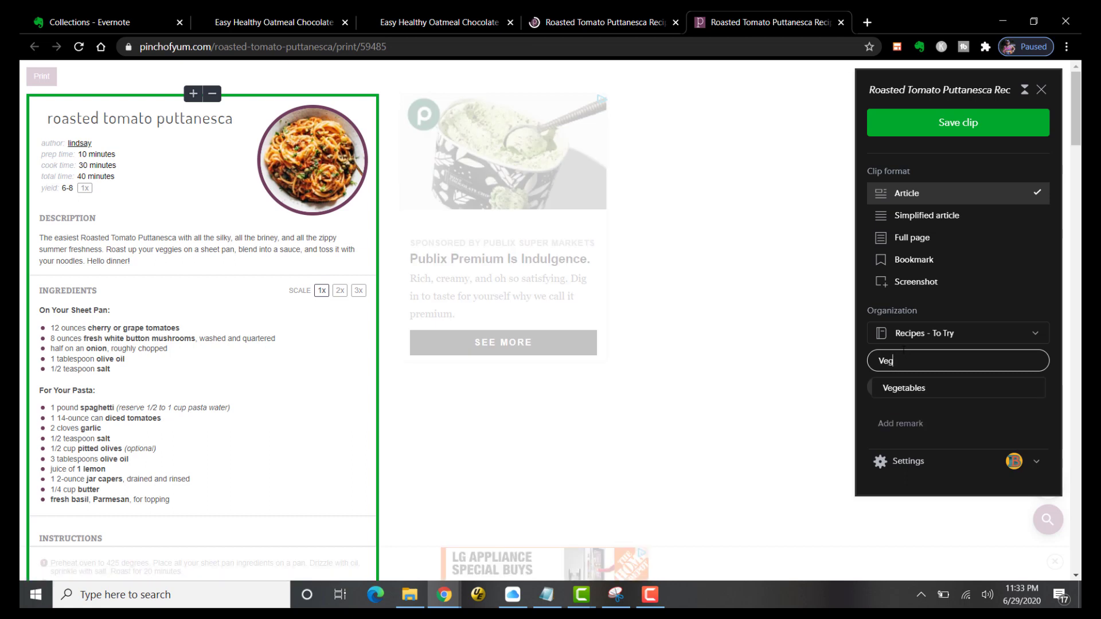
type("etar")
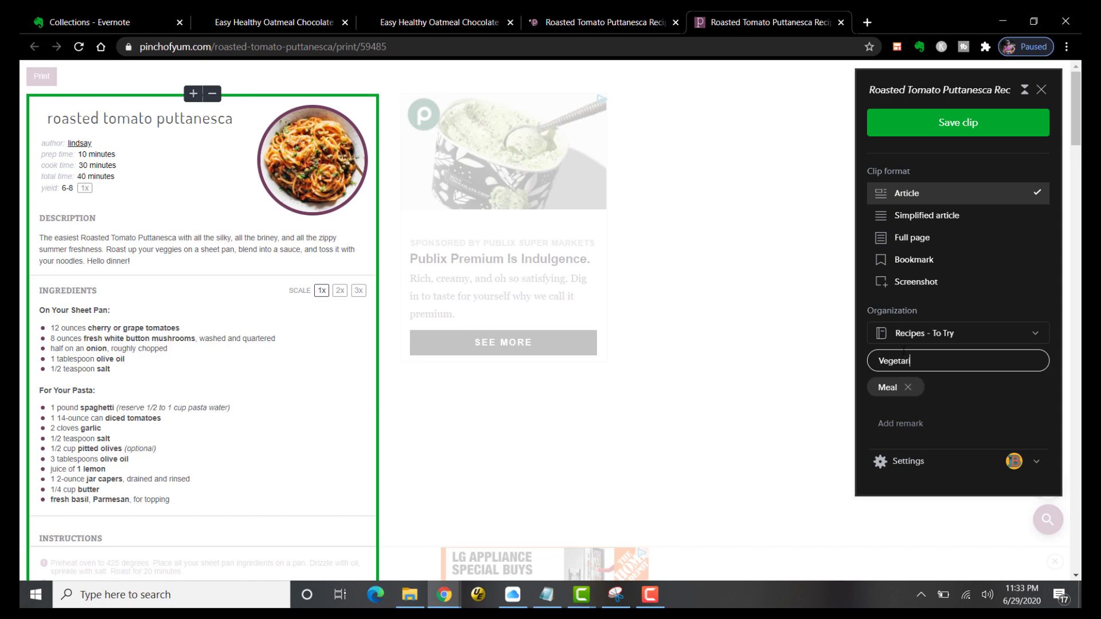
key("Return")
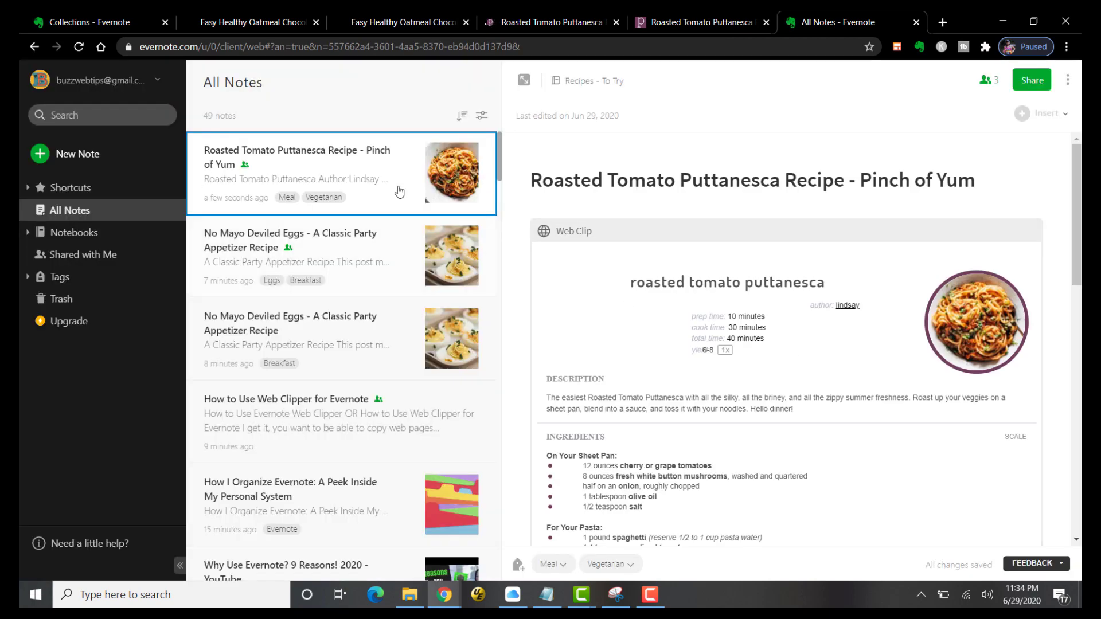
Scroll through the puttanesca note to check the clipped recipe from ingredients to nutrition facts and source link.
scroll(399, 191, "down", 3)
scroll(479, 438, "up", 3)
scroll(1003, 449, "down", 10)
scroll(887, 399, "down", 2)
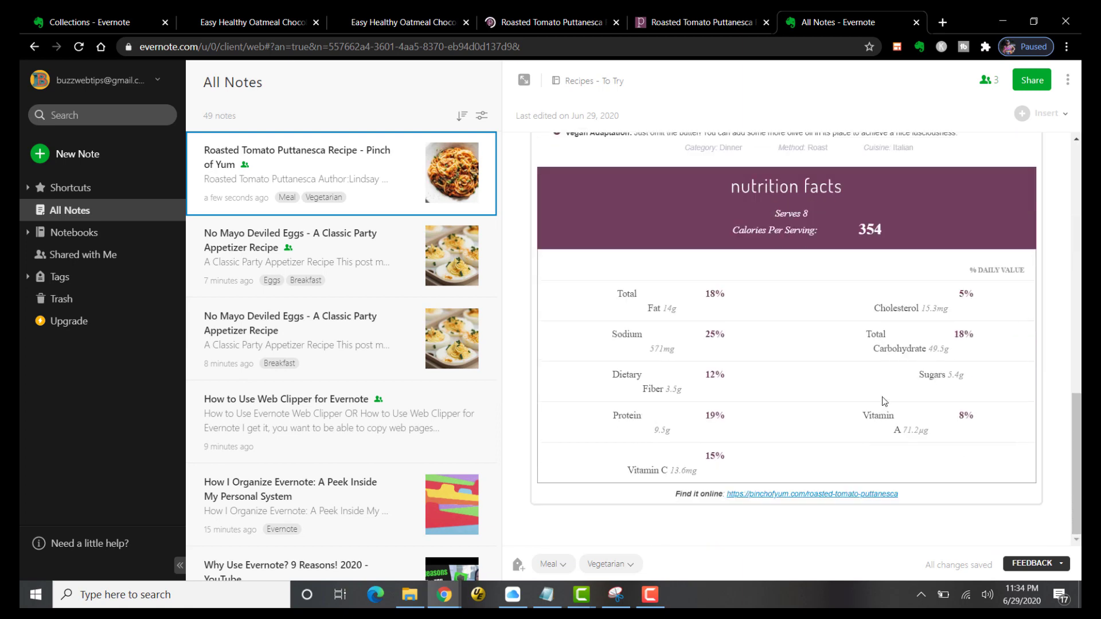
scroll(883, 401, "up", 15)
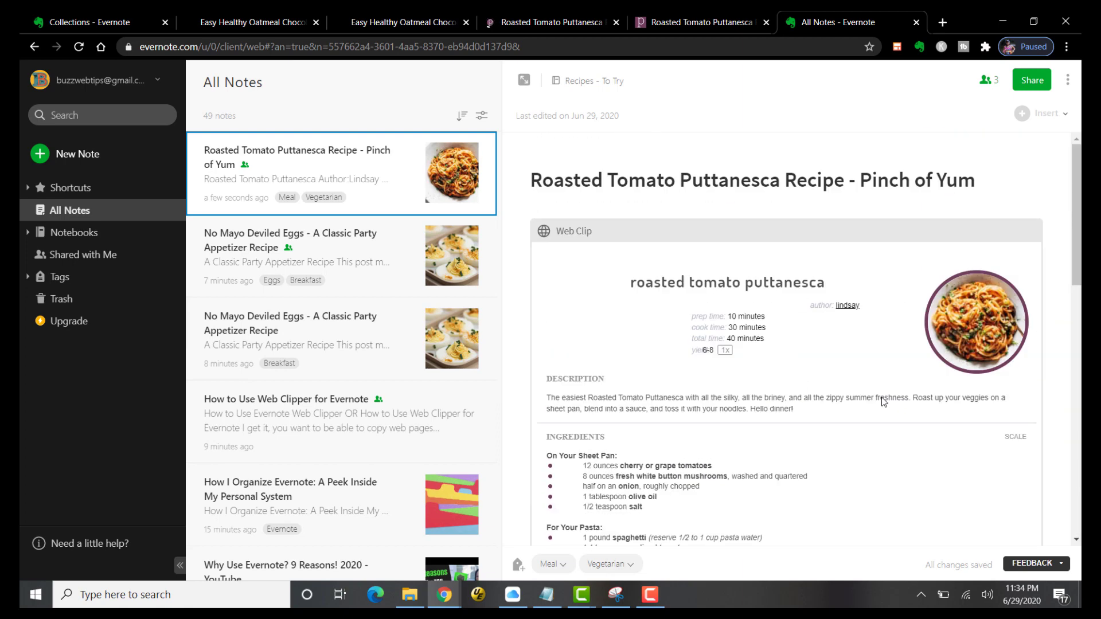